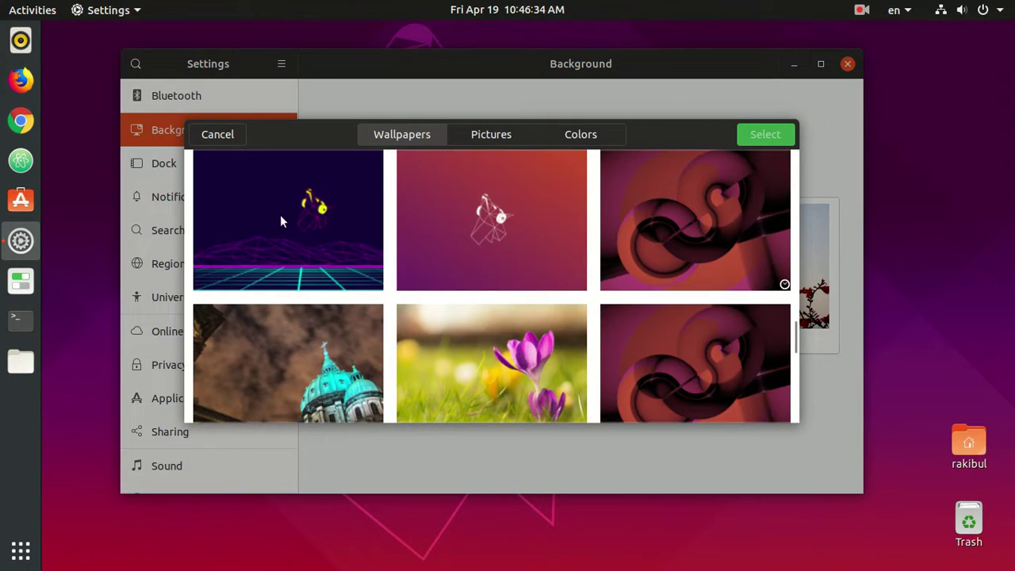
Step: Set the desktop background to the dark purple neon-grid wallpaper with the yellow mascot and check it on the desktop
{"action": "left_click", "coordinate": [280, 214]}
{"action": "left_click", "coordinate": [757, 143]}
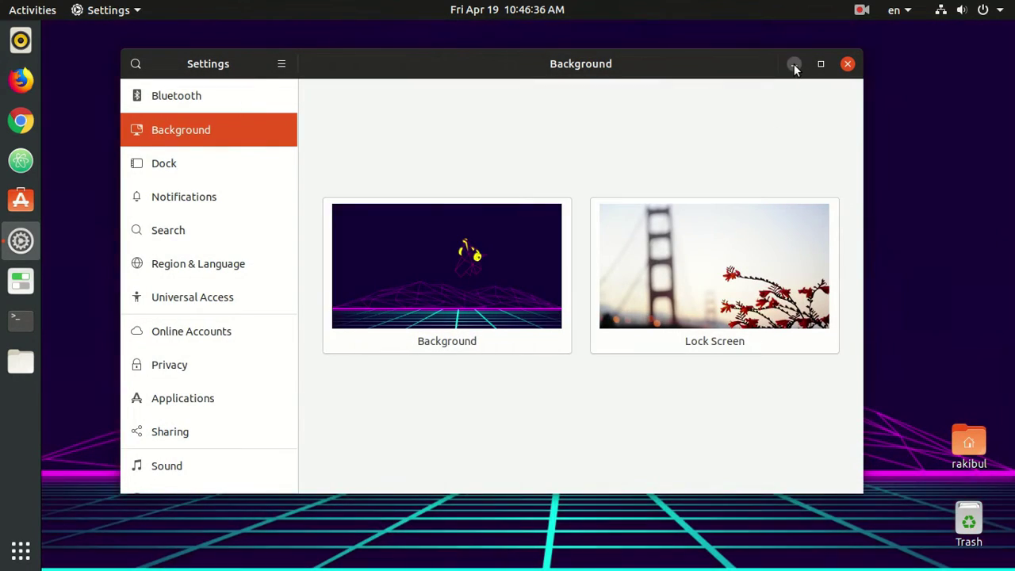
{"action": "left_click", "coordinate": [794, 64]}
{"action": "left_click", "coordinate": [21, 241]}
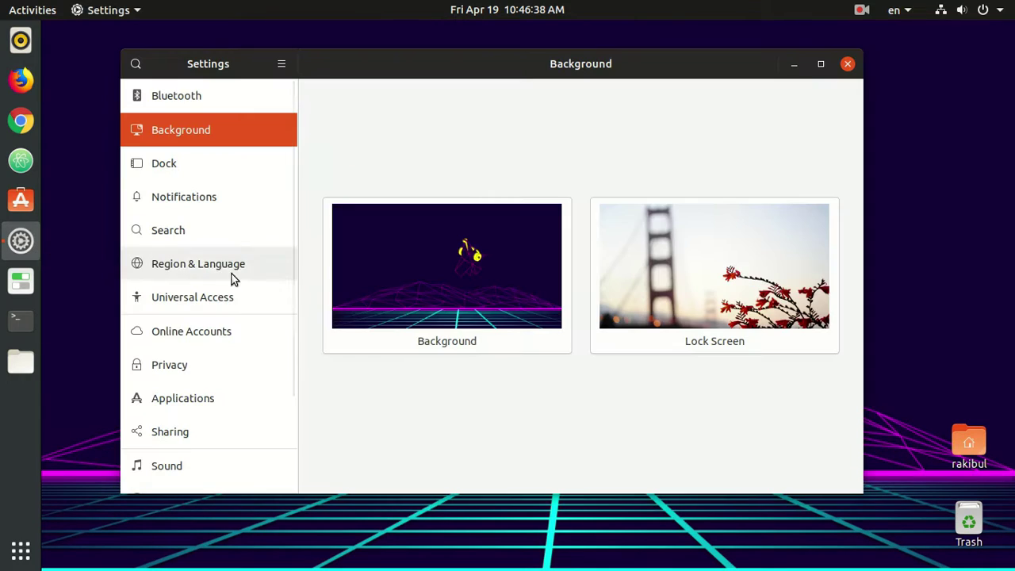
Step: Set the desktop background to the orange-purple gradient wallpaper with the white line-art mascot and close the settings
{"action": "left_click", "coordinate": [438, 301]}
{"action": "left_click", "coordinate": [311, 252]}
{"action": "scroll", "coordinate": [557, 299], "scroll_direction": "down", "scroll_amount": 10}
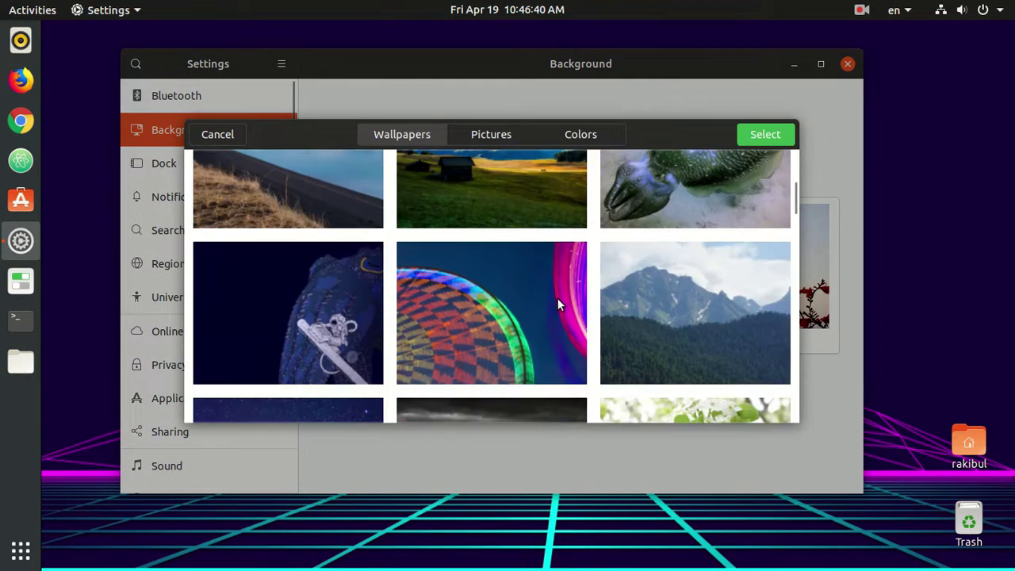
{"action": "left_click", "coordinate": [510, 190]}
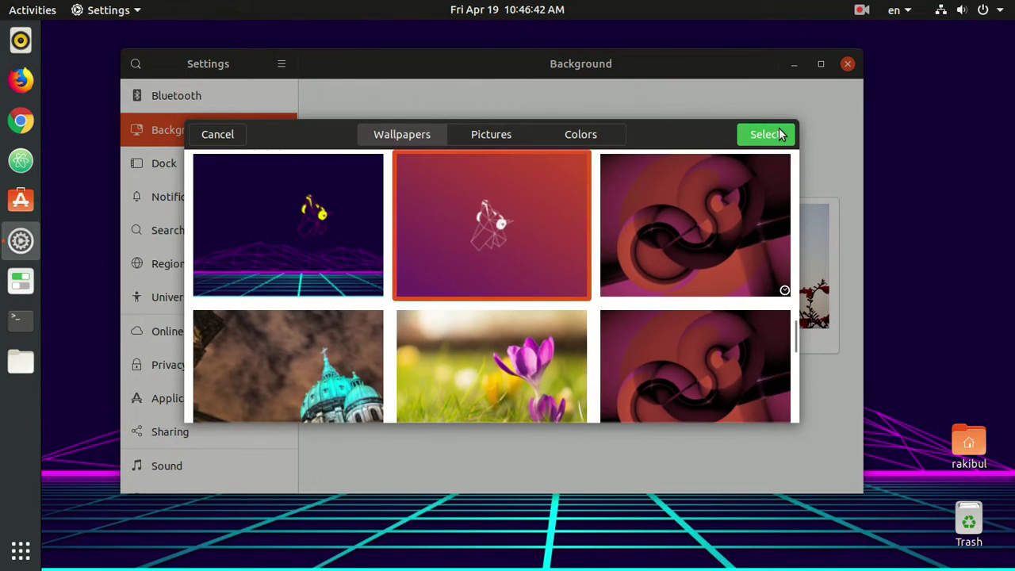
{"action": "left_click", "coordinate": [774, 135]}
{"action": "left_click", "coordinate": [848, 65]}
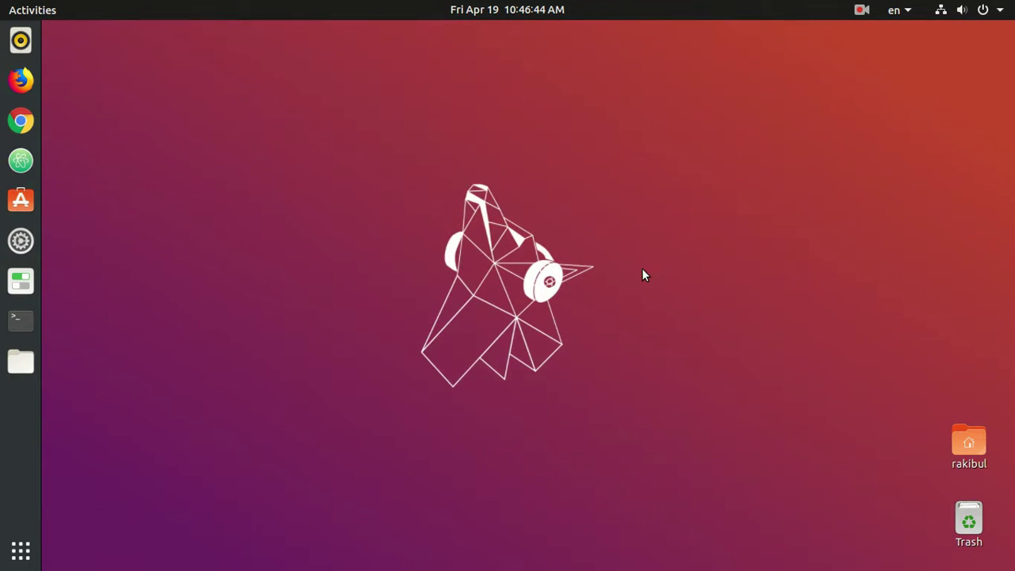
Step: Create a folder named Document on the desktop and place it above the home folder icon
{"action": "right_click", "coordinate": [463, 266]}
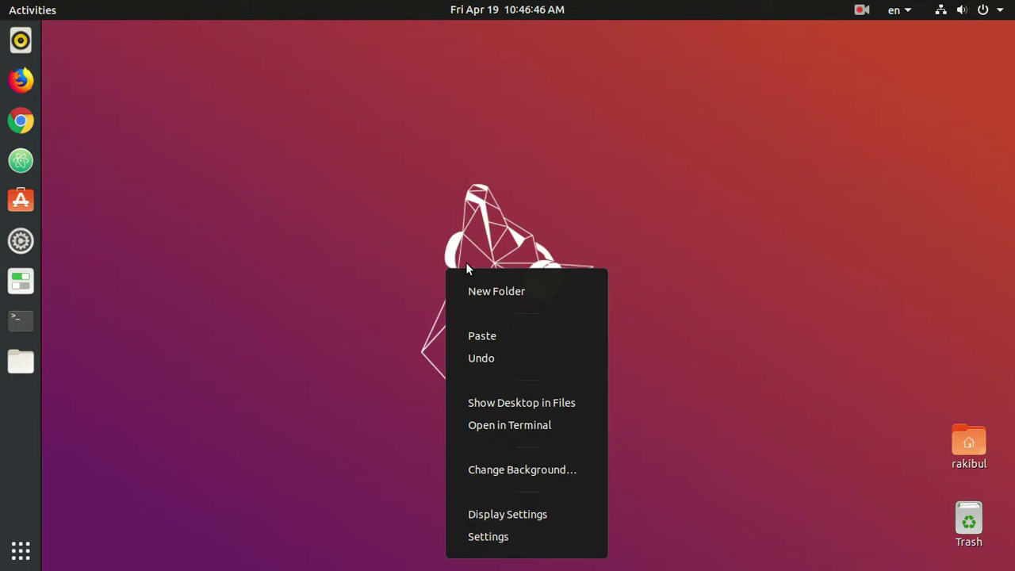
{"action": "left_click", "coordinate": [499, 292]}
{"action": "type", "text": "D"}
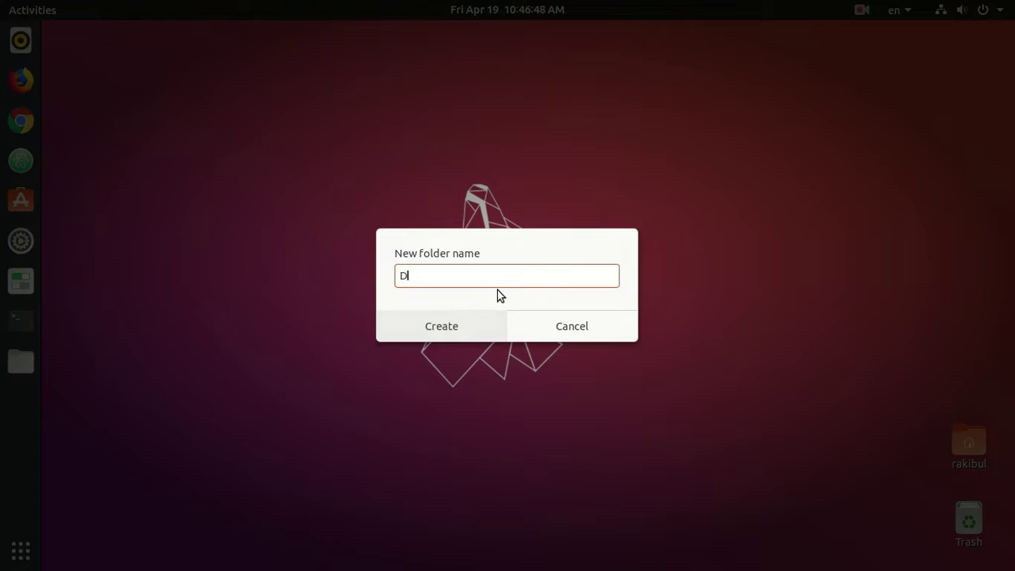
{"action": "type", "text": "o"}
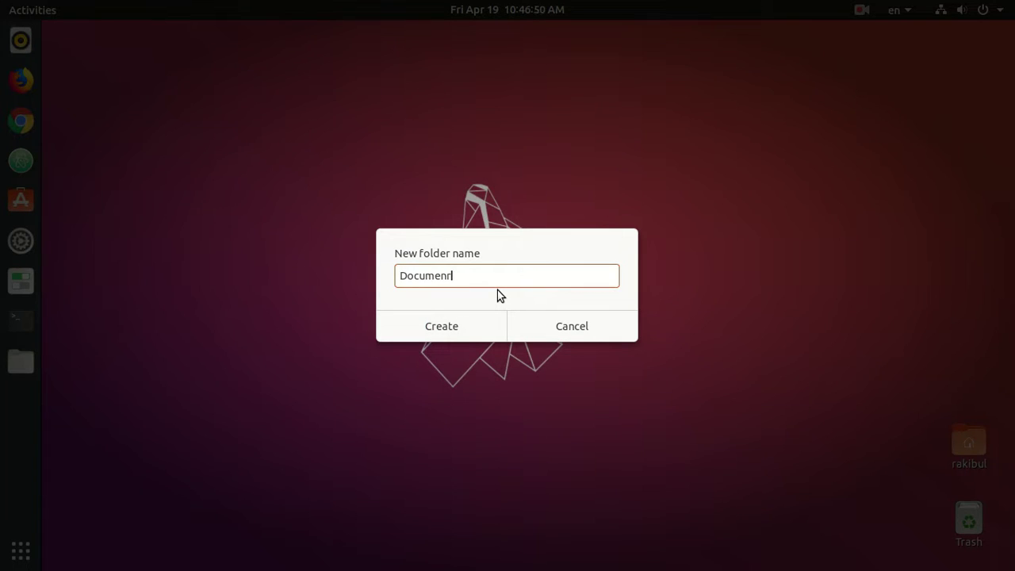
{"action": "type", "text": "cument"}
{"action": "key", "text": "Return"}
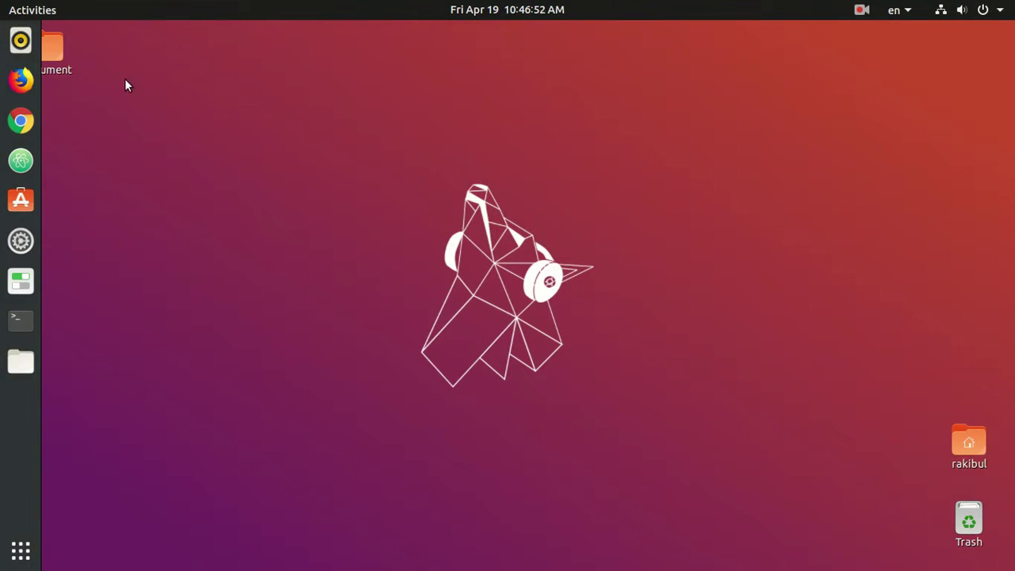
{"action": "left_click_drag", "start_coordinate": [70, 56], "coordinate": [1001, 371]}
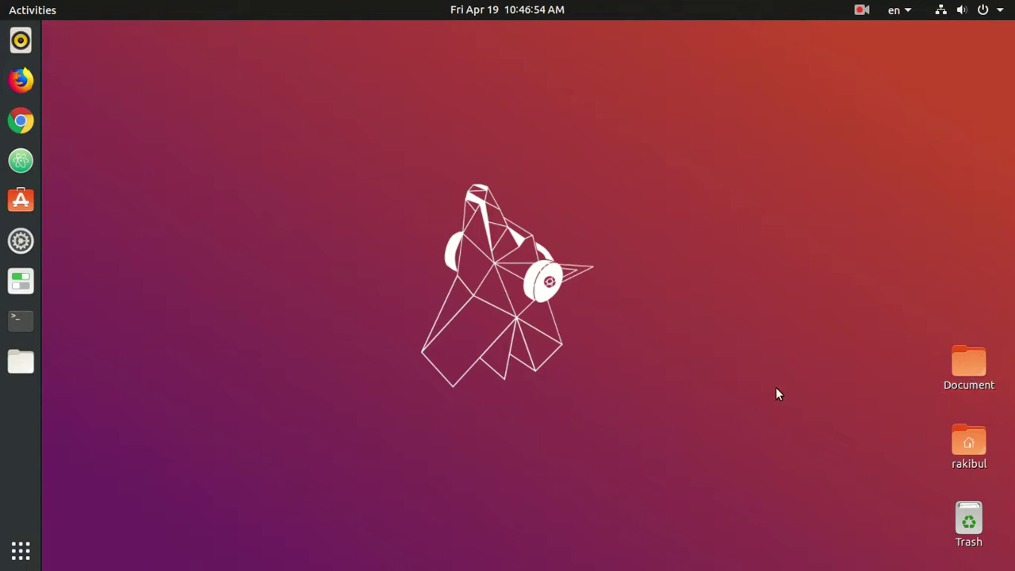
Step: Open the home folder's Desktop directory, delete the Document folder there and close the file manager
{"action": "left_click", "coordinate": [980, 444]}
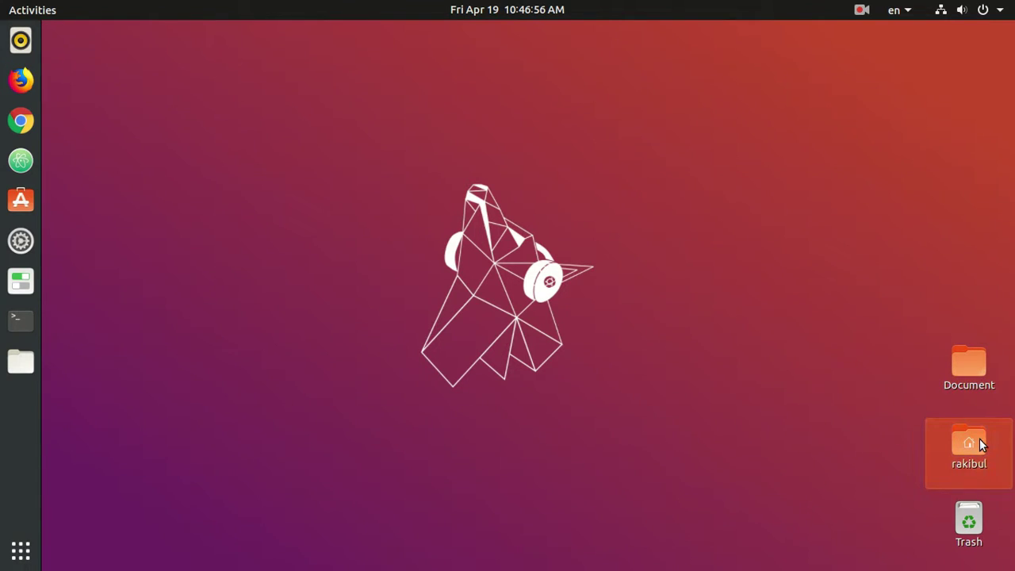
{"action": "double_click", "coordinate": [980, 445]}
{"action": "mouse_move", "coordinate": [381, 75]}
{"action": "left_mouse_down"}
{"action": "mouse_move", "coordinate": [362, 73]}
{"action": "mouse_move", "coordinate": [398, 73]}
{"action": "left_mouse_up"}
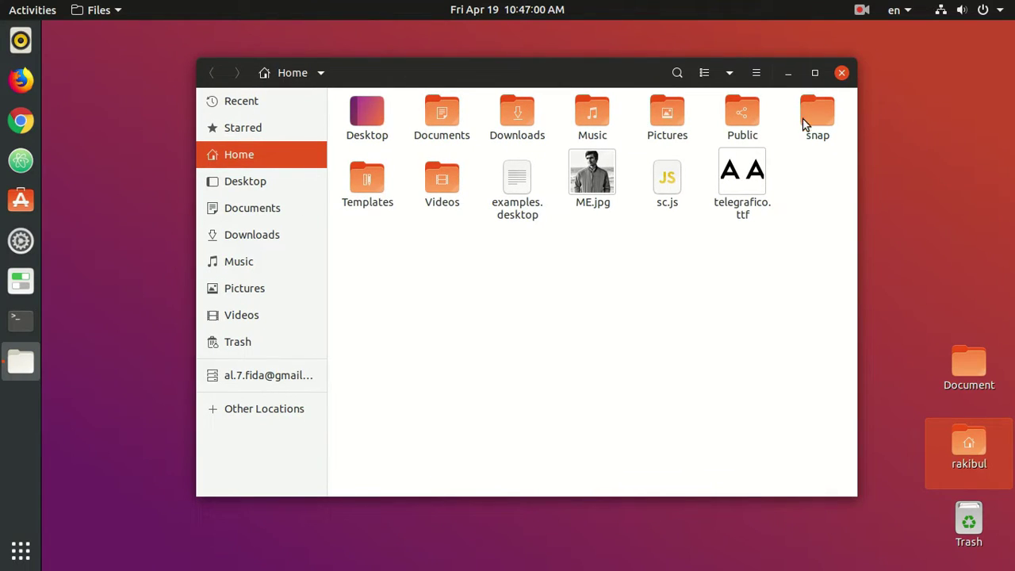
{"action": "double_click", "coordinate": [364, 123]}
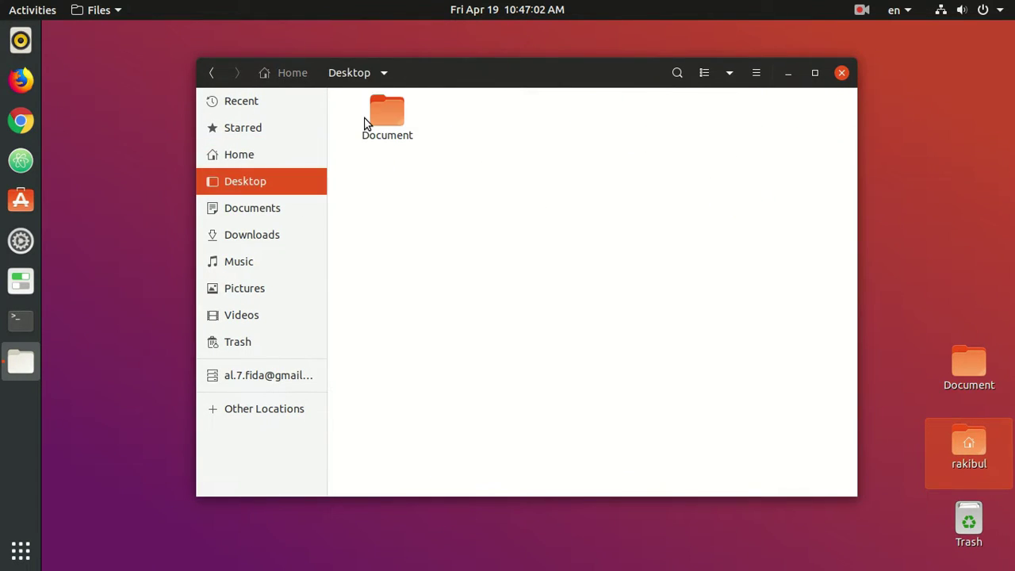
{"action": "left_click", "coordinate": [374, 122]}
{"action": "key", "text": "Delete"}
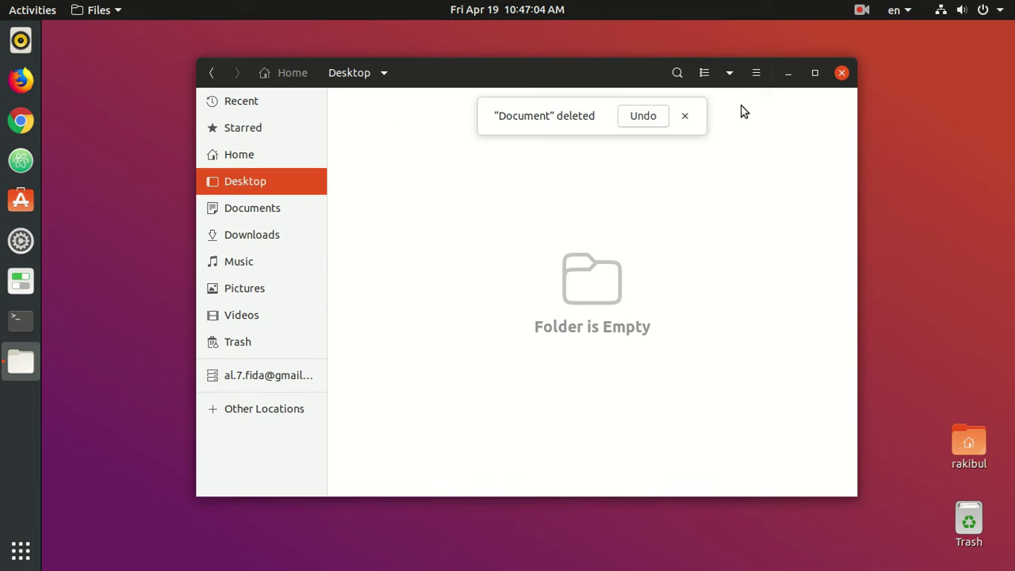
{"action": "left_click", "coordinate": [685, 116]}
{"action": "left_click", "coordinate": [841, 72]}
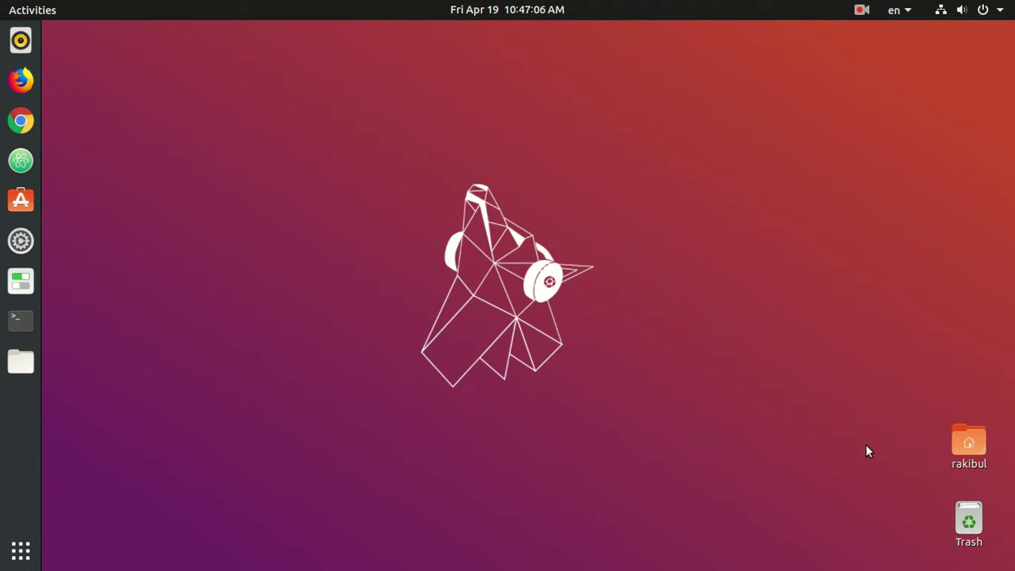
Step: Empty the Trash from its desktop icon and confirm the permanent deletion
{"action": "right_click", "coordinate": [985, 531]}
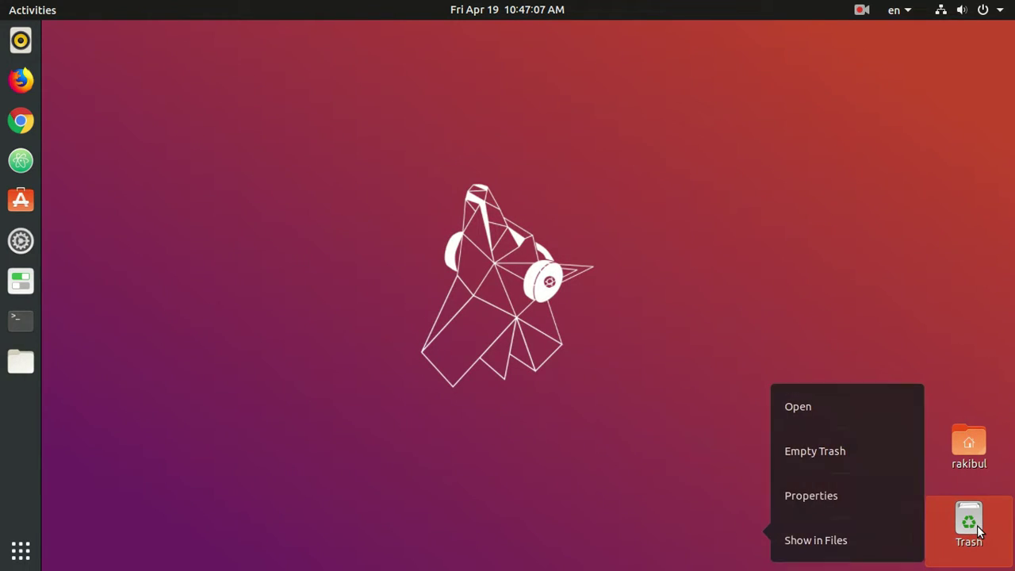
{"action": "left_click", "coordinate": [819, 450]}
{"action": "left_click", "coordinate": [580, 334]}
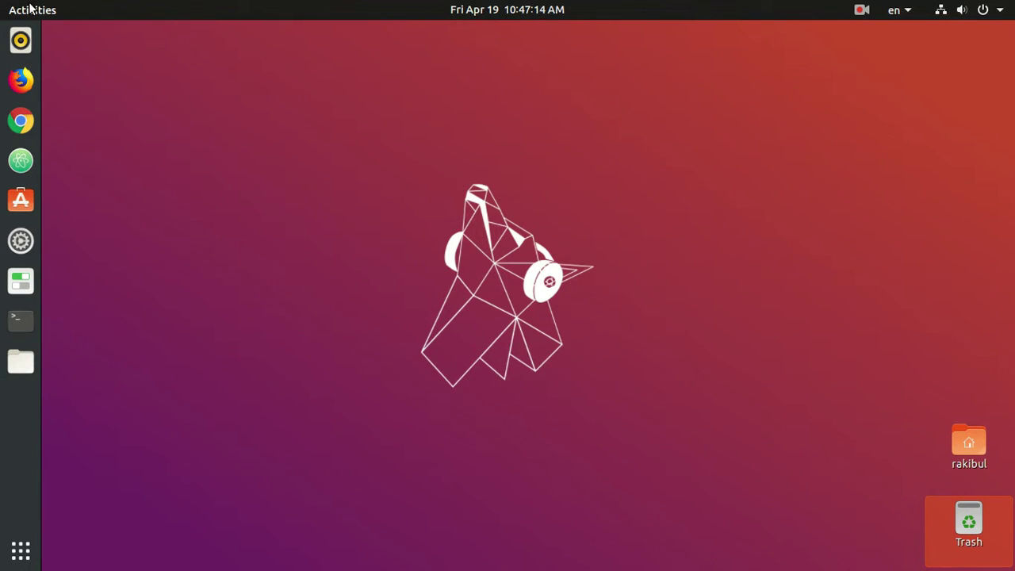
Step: Open the system settings and examine the Bluetooth, Background, Dock, Notifications, Search, Region & Language, Universal Access, Online Accounts and Privacy pages
{"action": "left_click", "coordinate": [984, 12]}
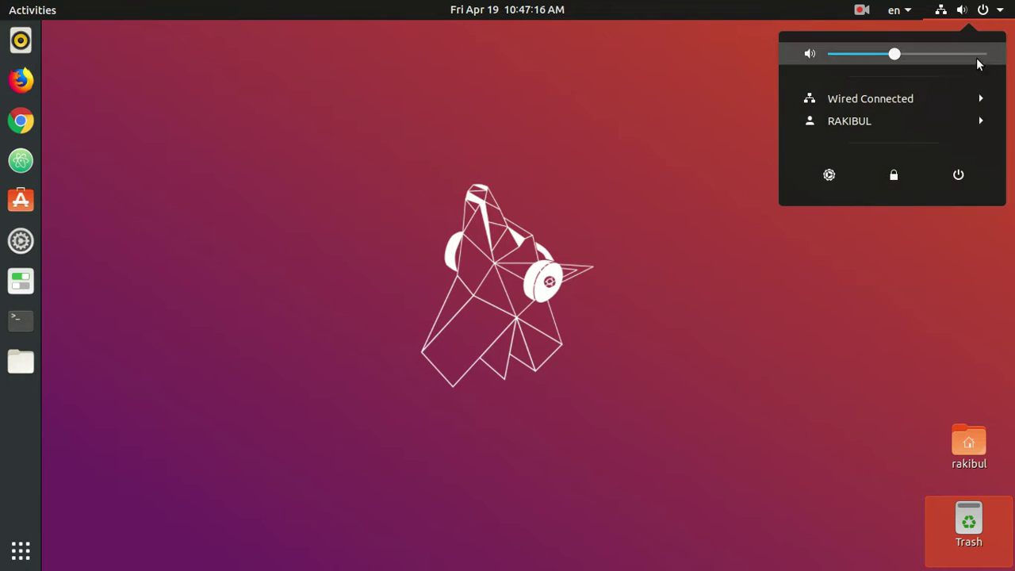
{"action": "left_click", "coordinate": [822, 169]}
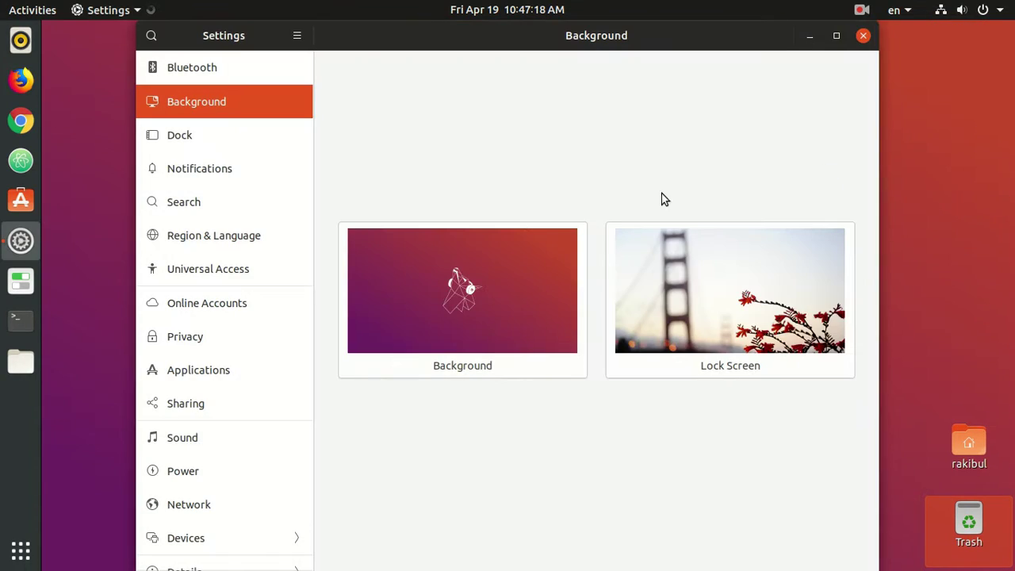
{"action": "left_click", "coordinate": [179, 71]}
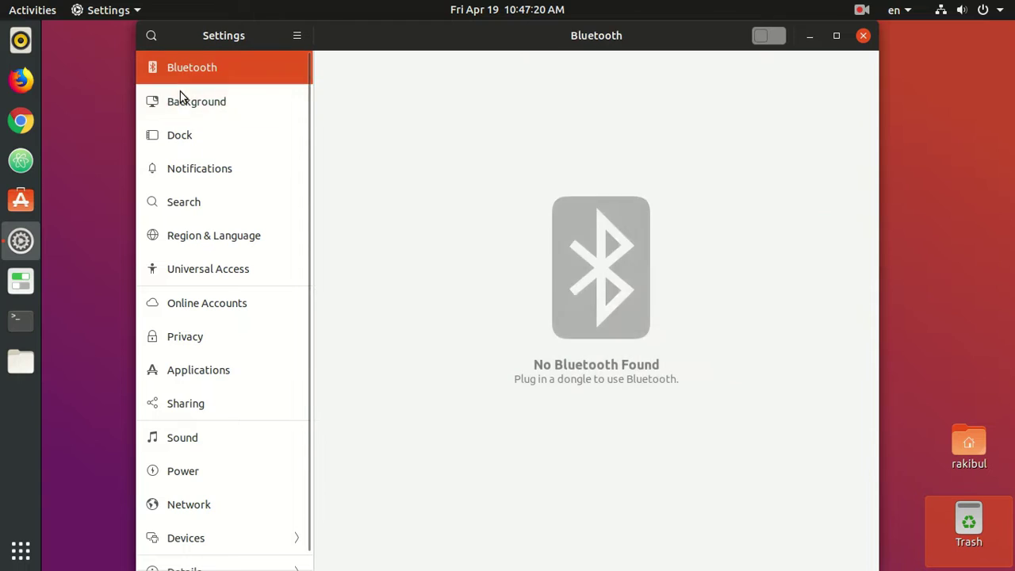
{"action": "left_click", "coordinate": [181, 107]}
{"action": "left_click", "coordinate": [181, 139]}
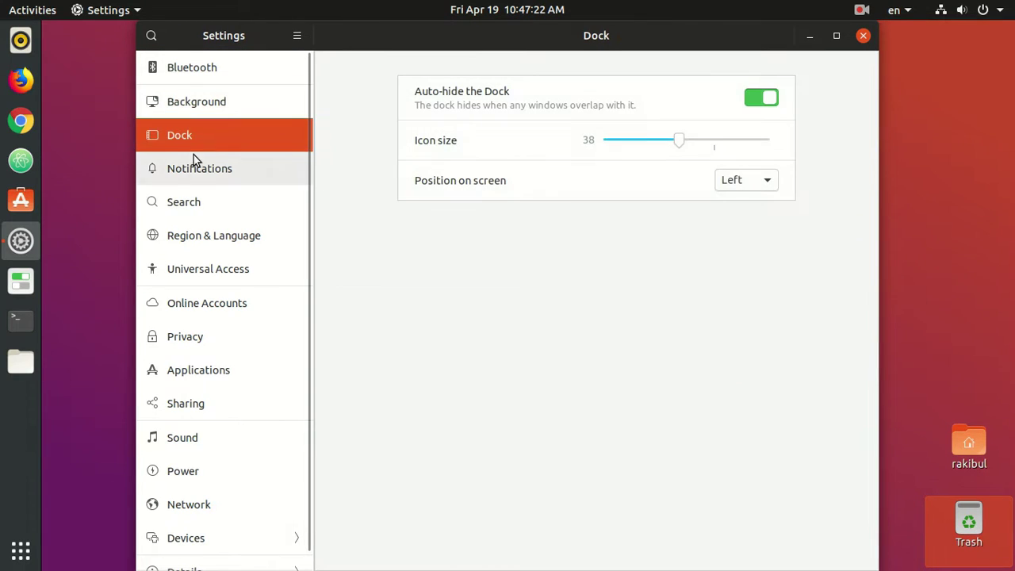
{"action": "left_click", "coordinate": [195, 162]}
{"action": "left_click", "coordinate": [211, 207]}
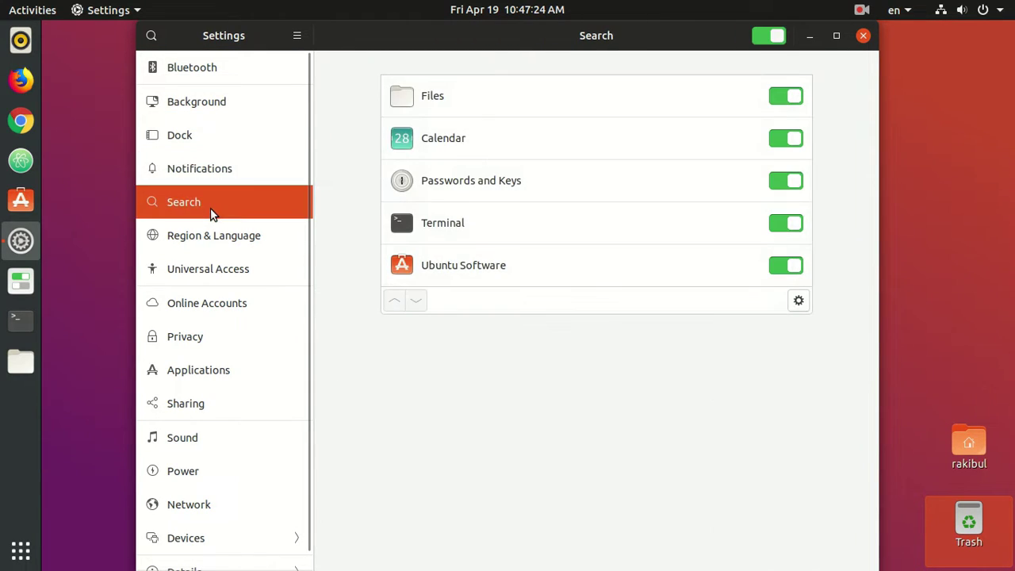
{"action": "left_click", "coordinate": [213, 234]}
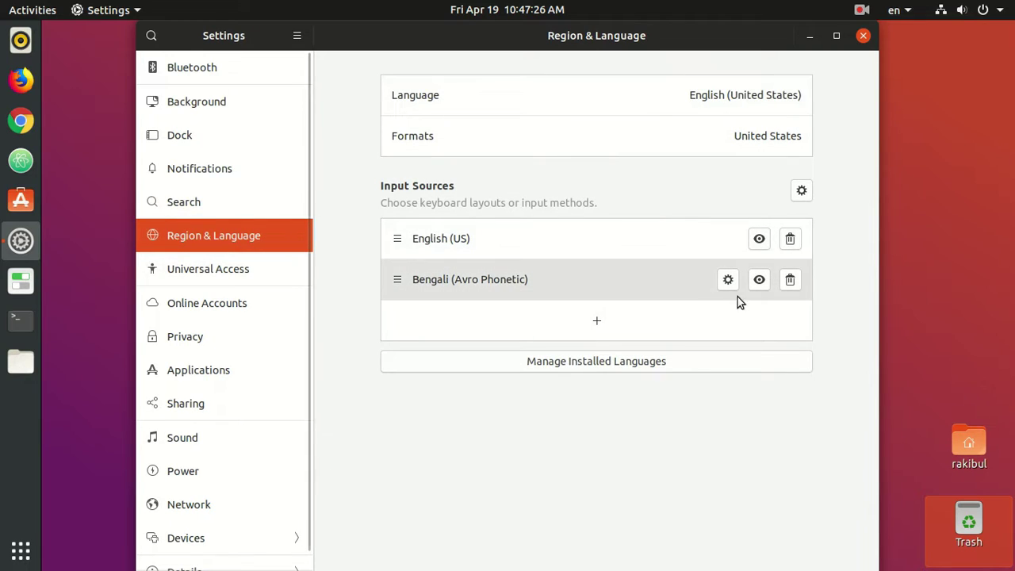
{"action": "left_click", "coordinate": [187, 270]}
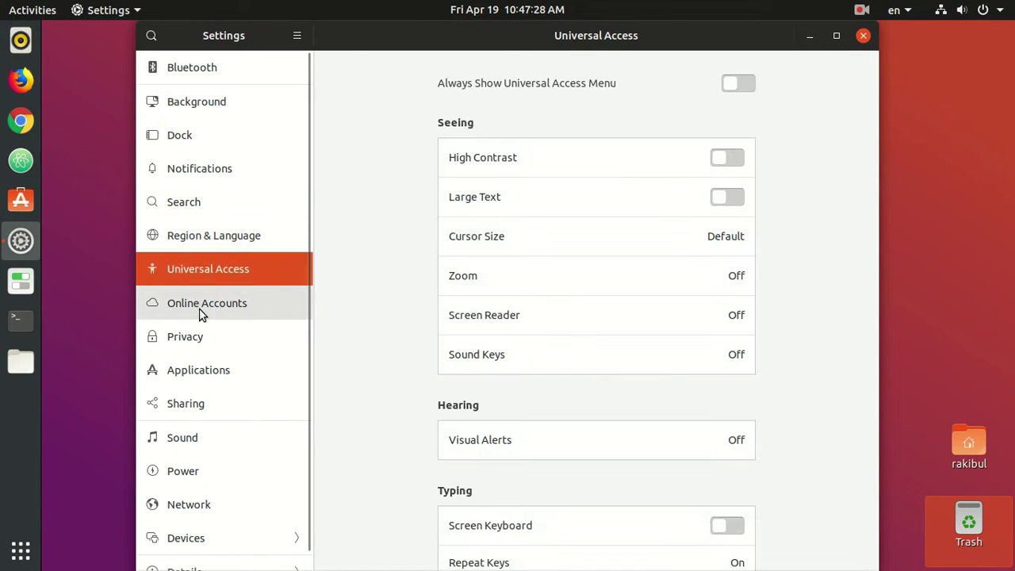
{"action": "left_click", "coordinate": [202, 309]}
{"action": "left_click", "coordinate": [214, 340]}
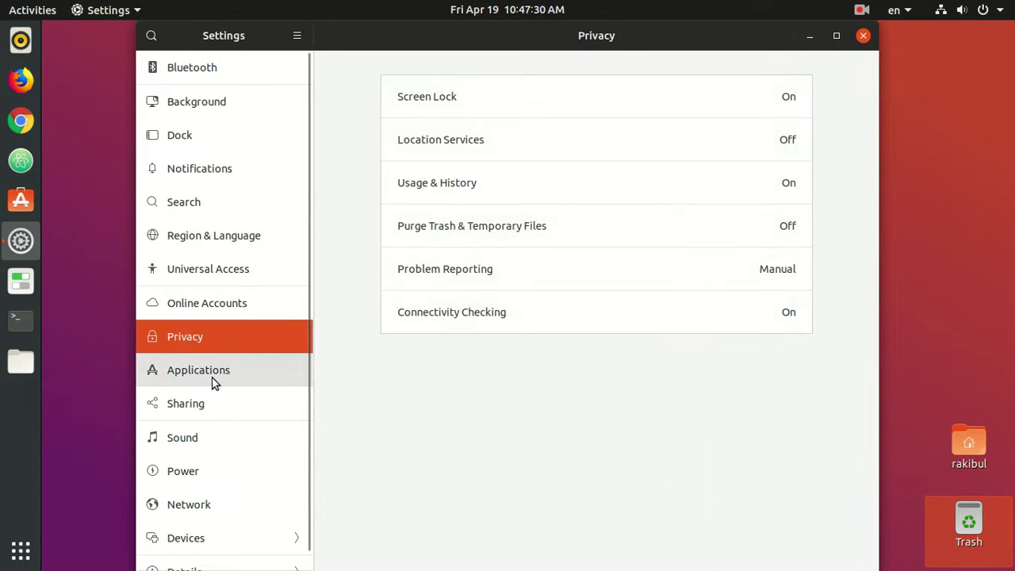
Step: Examine the per-application settings of dconf Editor, Conky Manager, Cheese Webcam Booth, Characters and Calendar, and return to the main settings list
{"action": "left_click", "coordinate": [216, 374]}
{"action": "scroll", "coordinate": [203, 354], "scroll_direction": "down", "scroll_amount": 3}
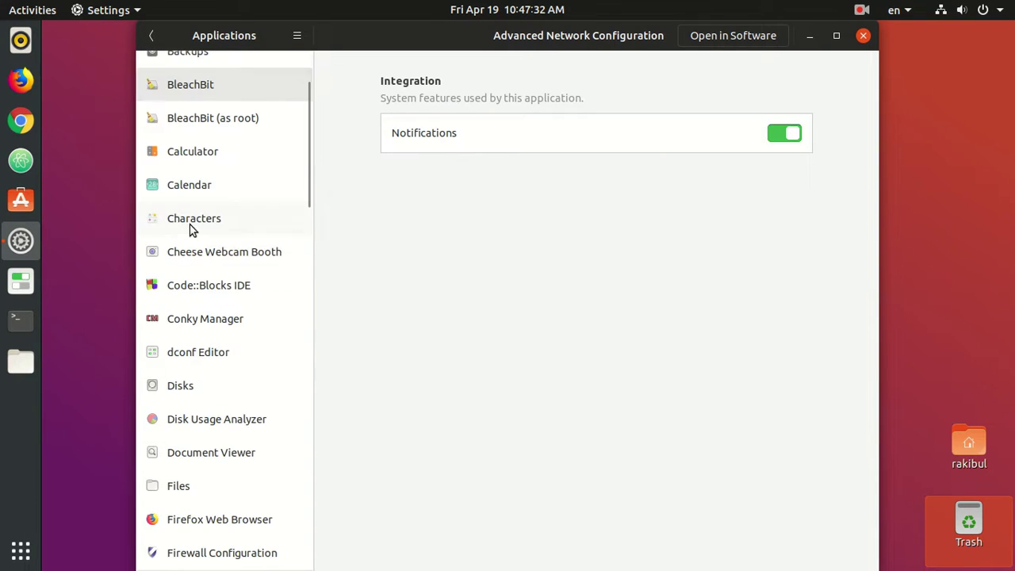
{"action": "left_click", "coordinate": [207, 355]}
{"action": "left_click", "coordinate": [203, 321]}
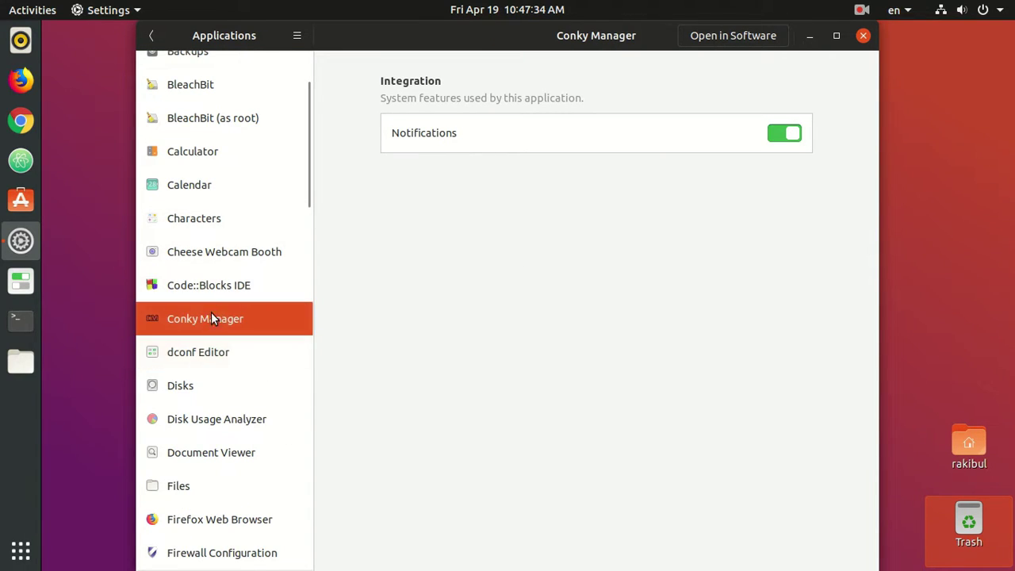
{"action": "left_click", "coordinate": [222, 263]}
{"action": "left_click", "coordinate": [189, 222]}
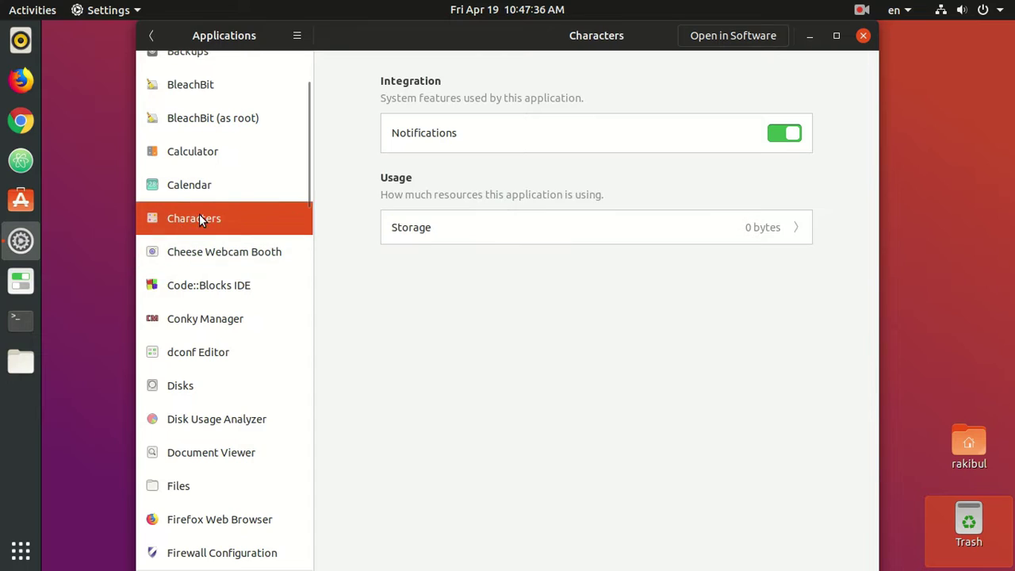
{"action": "left_click", "coordinate": [195, 182]}
{"action": "scroll", "coordinate": [182, 151], "scroll_direction": "up", "scroll_amount": 3}
{"action": "left_click", "coordinate": [153, 36]}
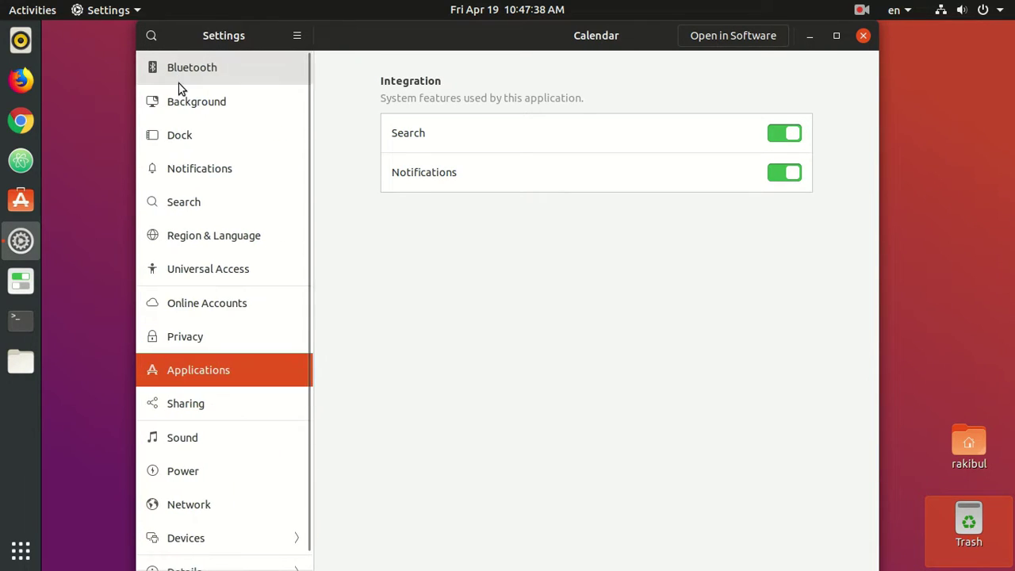
Step: Review the sound settings, try the Drip and Bark alert sounds, and choose Sonar as the alert sound
{"action": "left_click", "coordinate": [205, 434]}
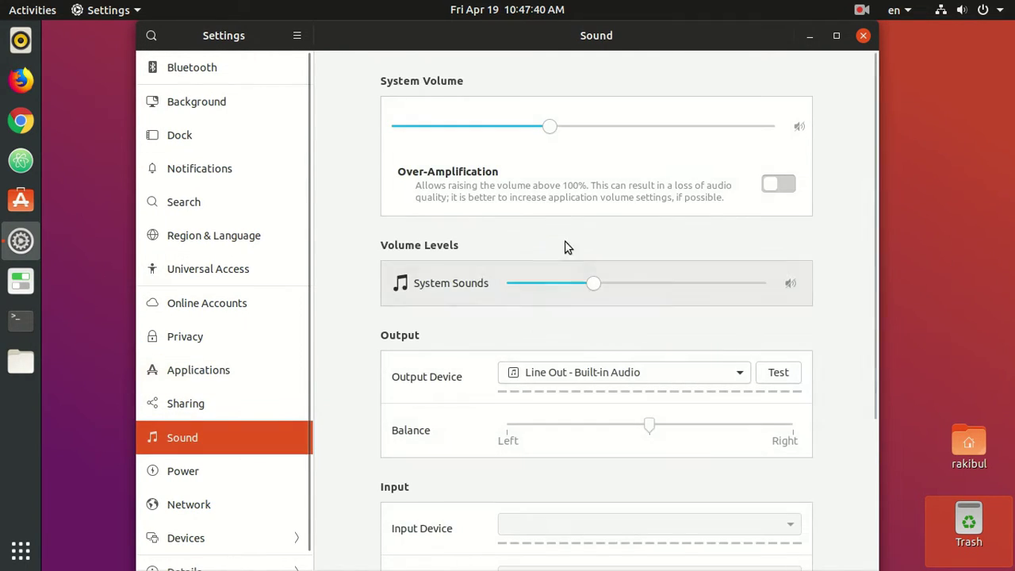
{"action": "scroll", "coordinate": [655, 280], "scroll_direction": "down", "scroll_amount": 3}
{"action": "scroll", "coordinate": [605, 164], "scroll_direction": "up", "scroll_amount": 3}
{"action": "scroll", "coordinate": [627, 238], "scroll_direction": "down", "scroll_amount": 5}
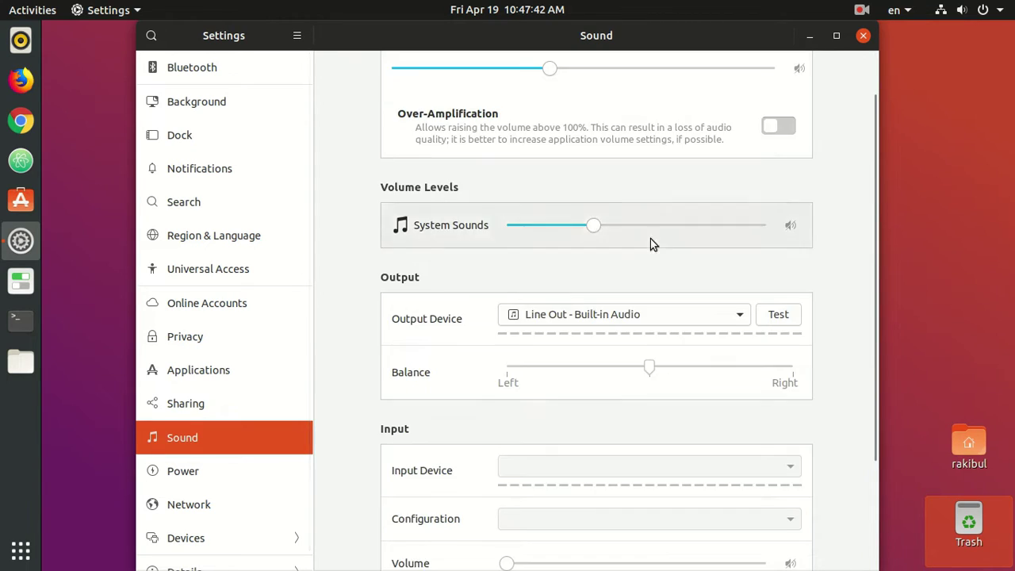
{"action": "left_click", "coordinate": [538, 531]}
{"action": "left_click", "coordinate": [434, 530]}
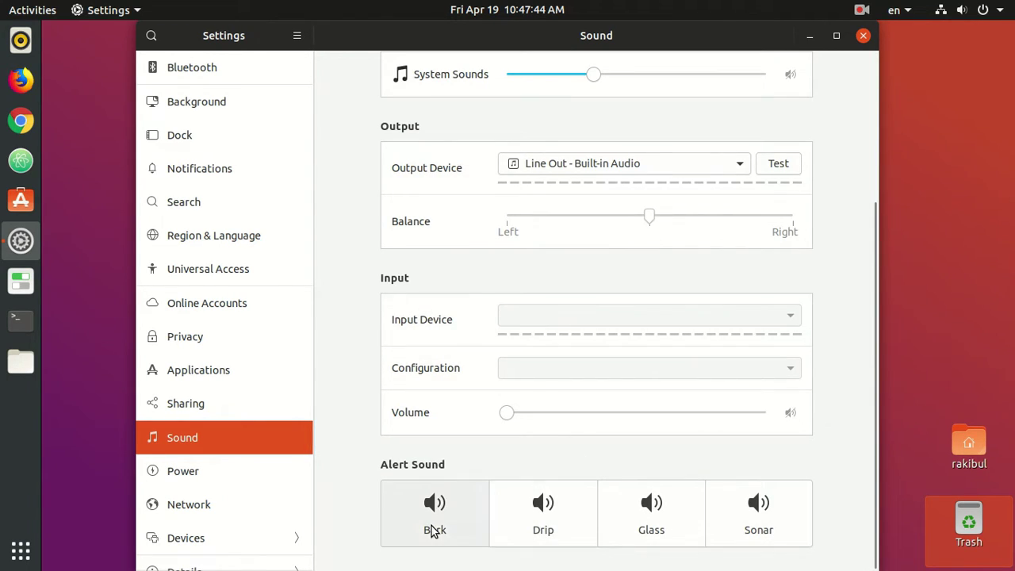
{"action": "left_click", "coordinate": [791, 523]}
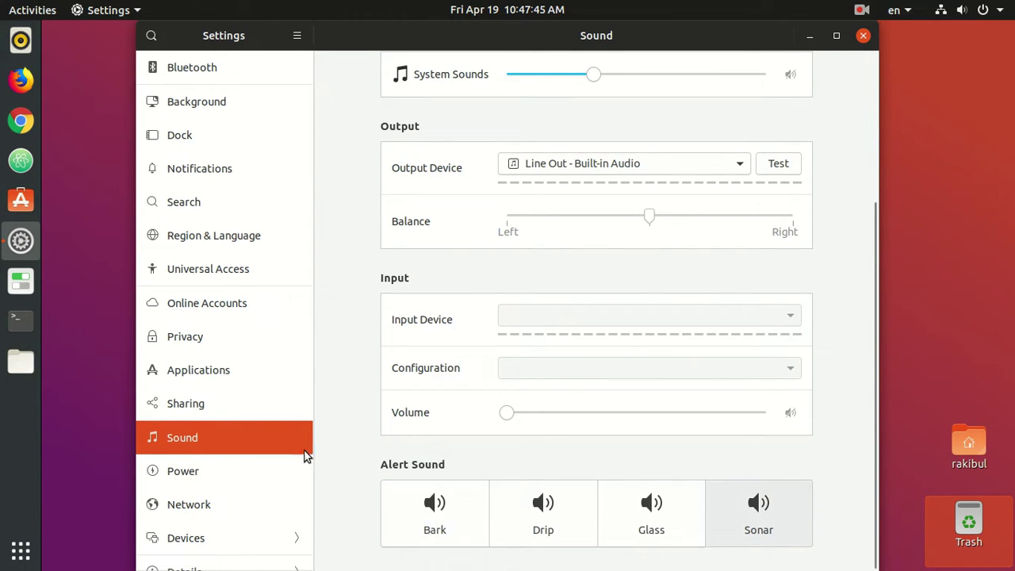
Step: Examine the Power and Network settings and the Displays page of the device settings
{"action": "left_click", "coordinate": [195, 471]}
{"action": "scroll", "coordinate": [230, 510], "scroll_direction": "down", "scroll_amount": 1}
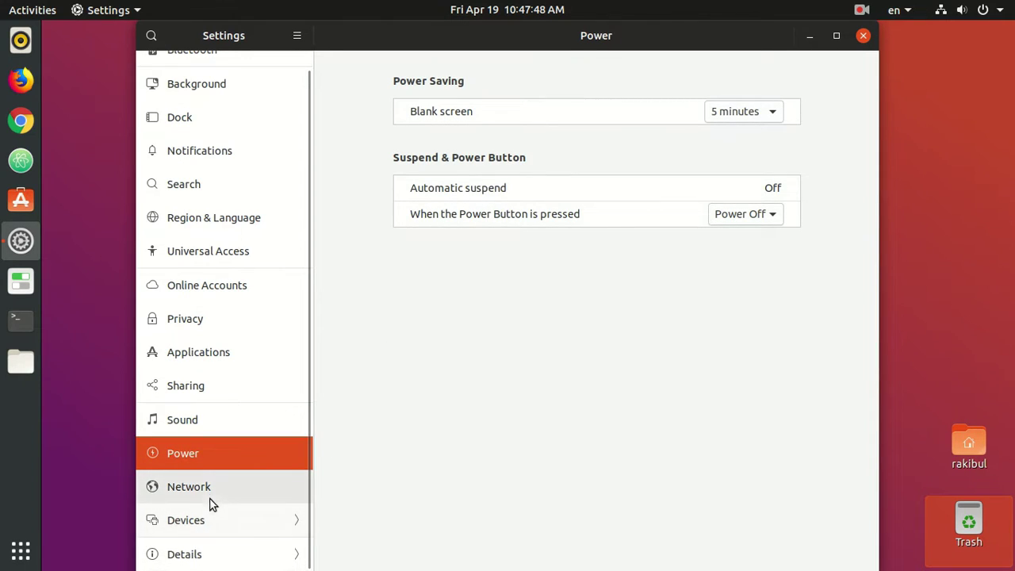
{"action": "left_click", "coordinate": [210, 498]}
{"action": "left_click", "coordinate": [205, 519]}
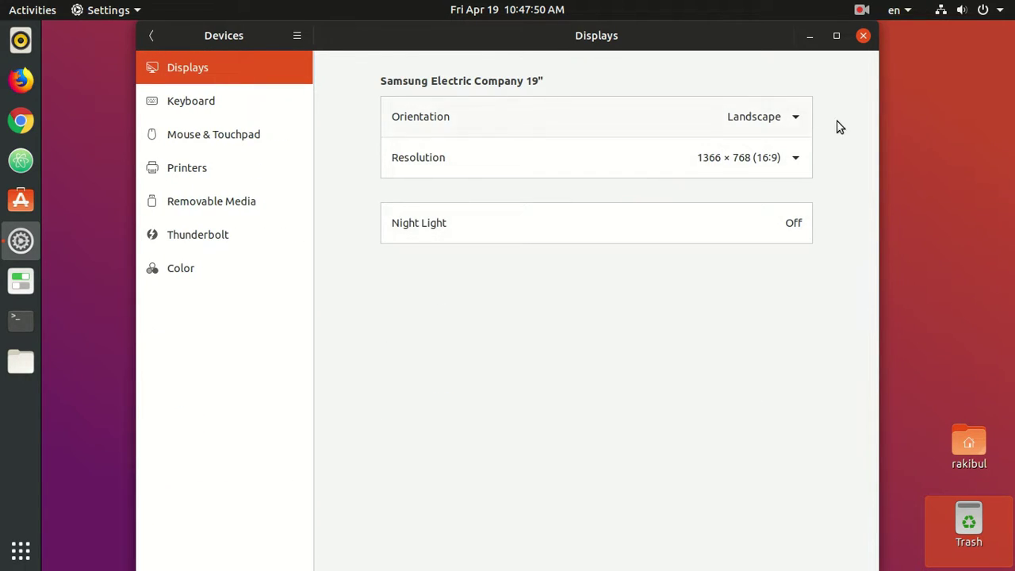
Step: Examine the Keyboard and Mouse & Touchpad device settings and the Night Light options of the display, and return to the main settings list
{"action": "left_click", "coordinate": [231, 114]}
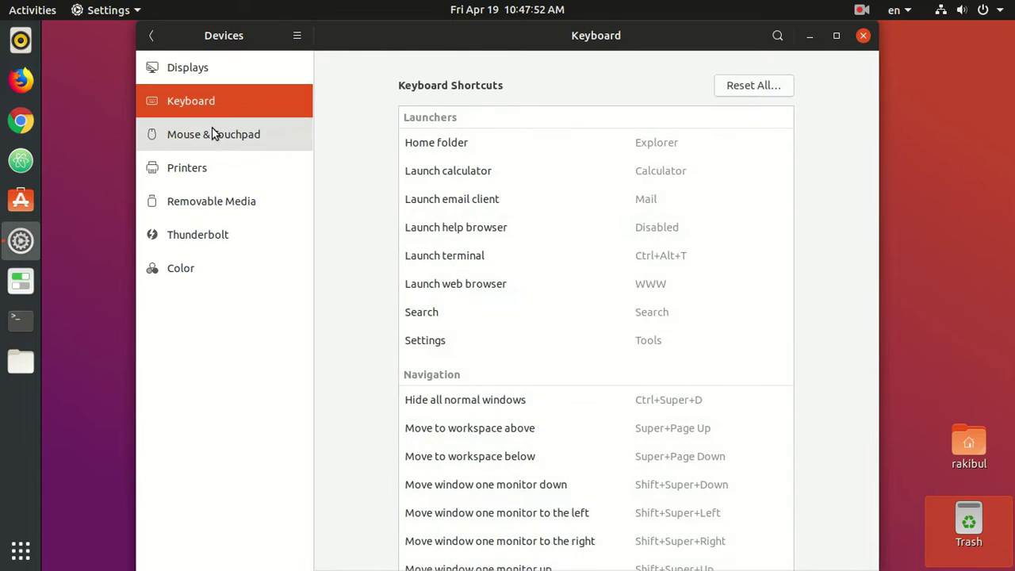
{"action": "left_click", "coordinate": [211, 134]}
{"action": "left_click", "coordinate": [204, 76]}
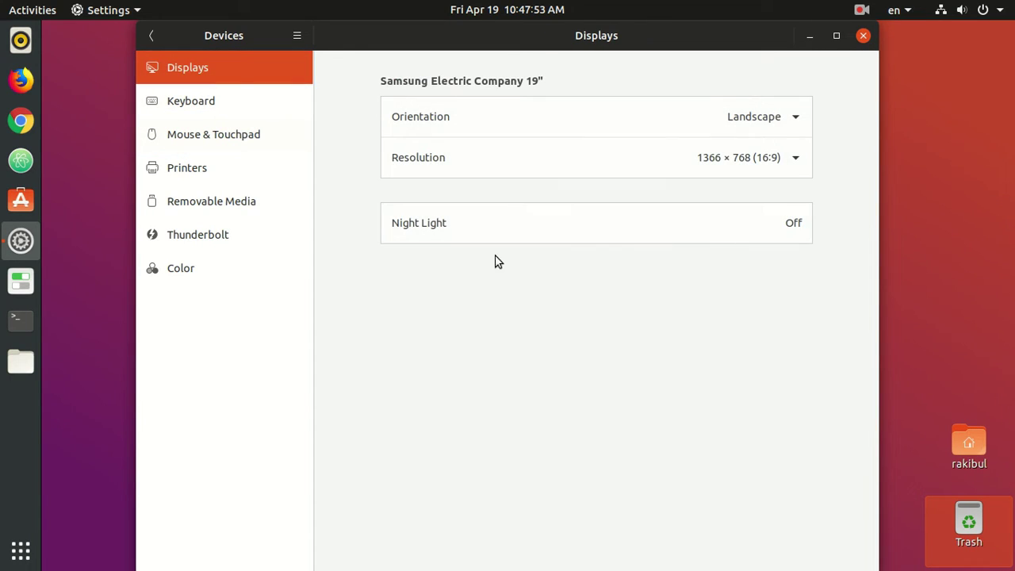
{"action": "left_click", "coordinate": [632, 236]}
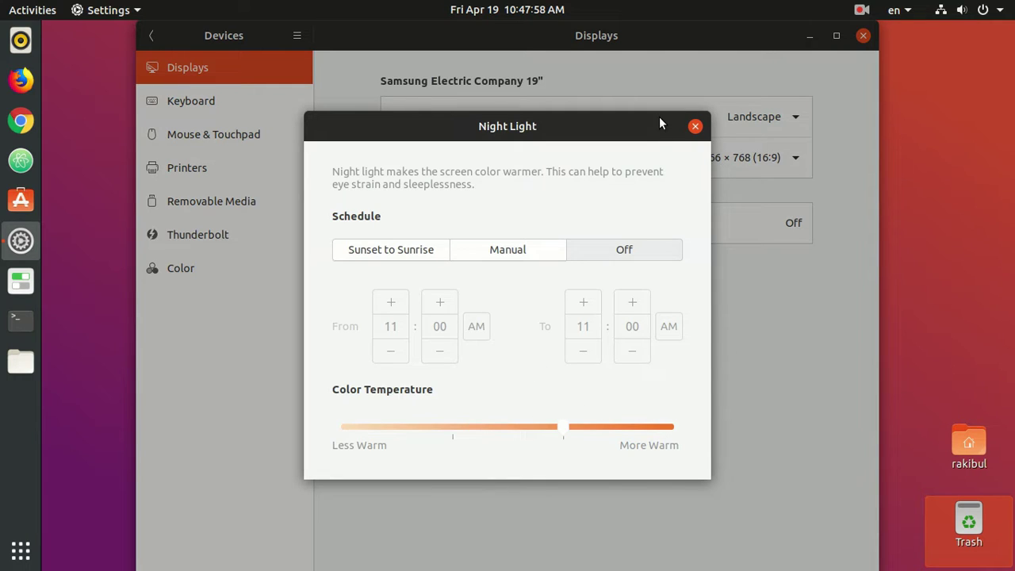
{"action": "left_click", "coordinate": [694, 128]}
{"action": "left_click", "coordinate": [162, 35]}
Step: Examine the About, Date & Time, Users and Default Applications pages of the Details settings, and return to the main settings list
{"action": "scroll", "coordinate": [226, 449], "scroll_direction": "down", "scroll_amount": 3}
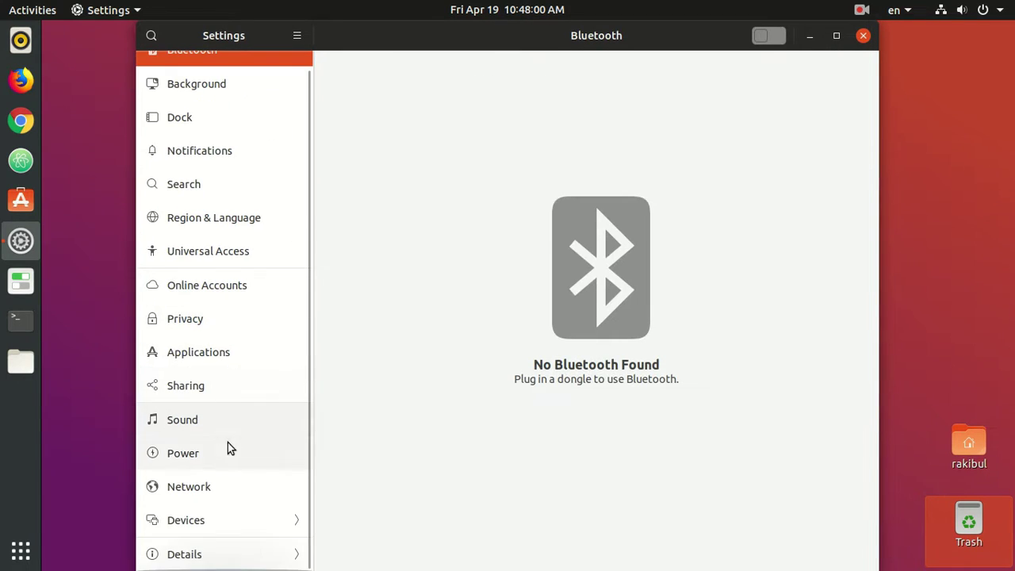
{"action": "left_click", "coordinate": [235, 553]}
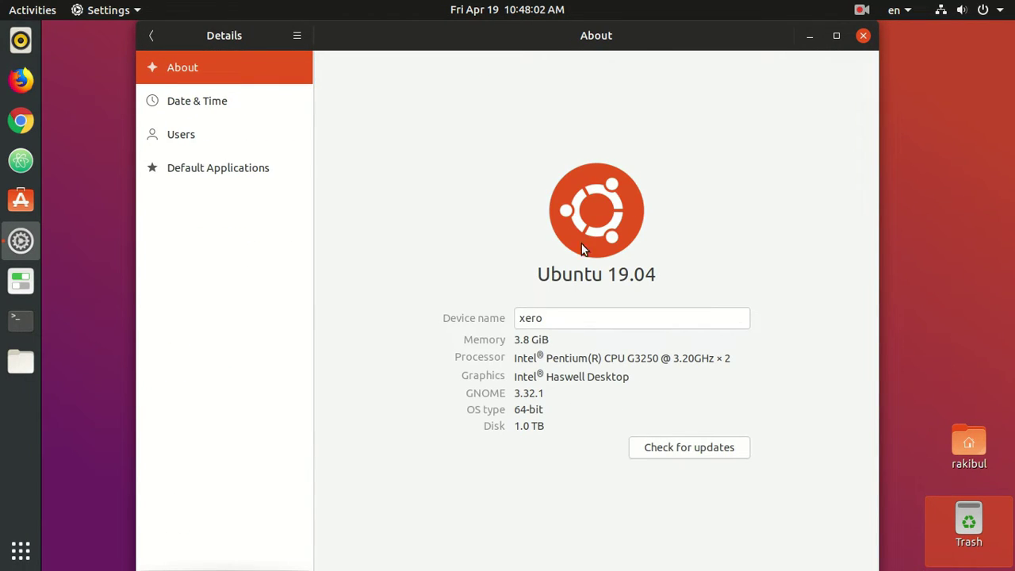
{"action": "left_click_drag", "start_coordinate": [534, 274], "coordinate": [666, 283]}
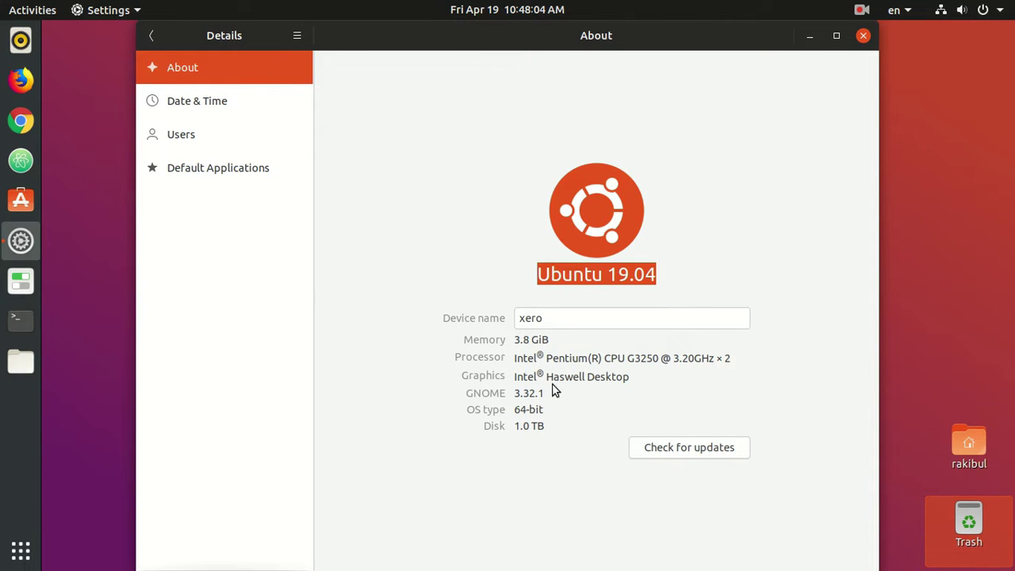
{"action": "left_click_drag", "start_coordinate": [553, 391], "coordinate": [534, 392]}
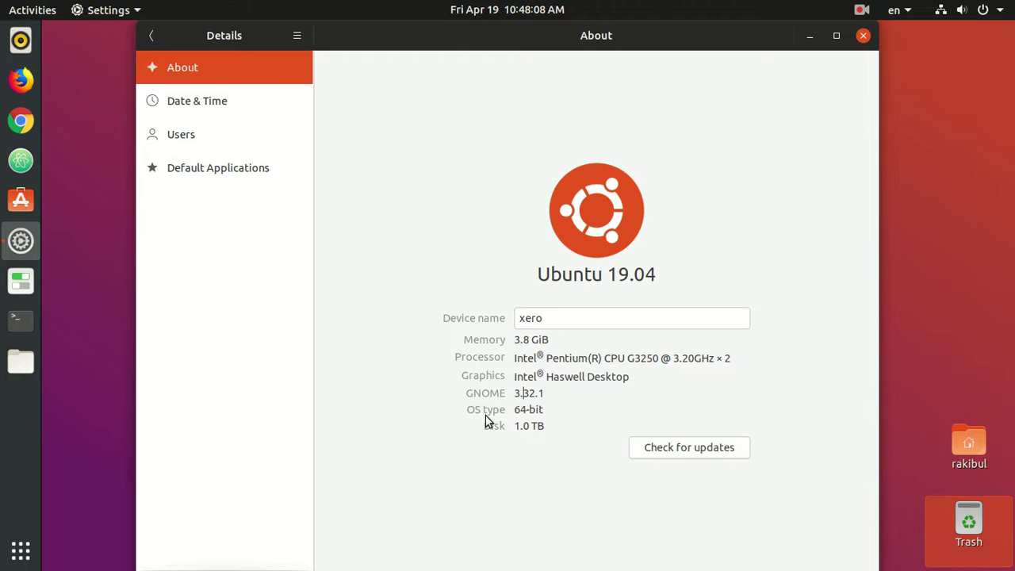
{"action": "left_click", "coordinate": [199, 100]}
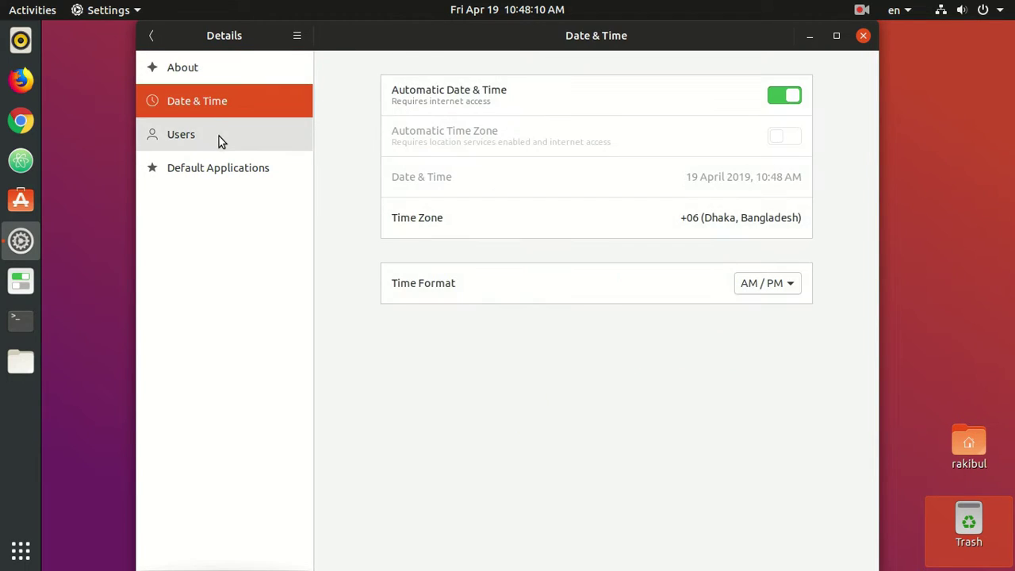
{"action": "left_click", "coordinate": [219, 137]}
{"action": "left_click", "coordinate": [266, 165]}
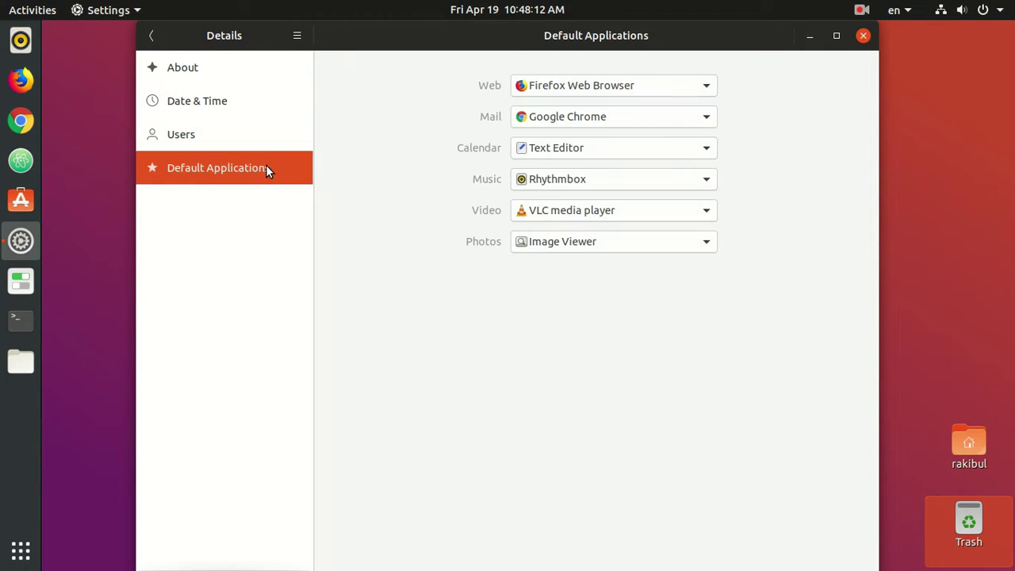
{"action": "left_click", "coordinate": [152, 35]}
{"action": "scroll", "coordinate": [244, 521], "scroll_direction": "down", "scroll_amount": 1}
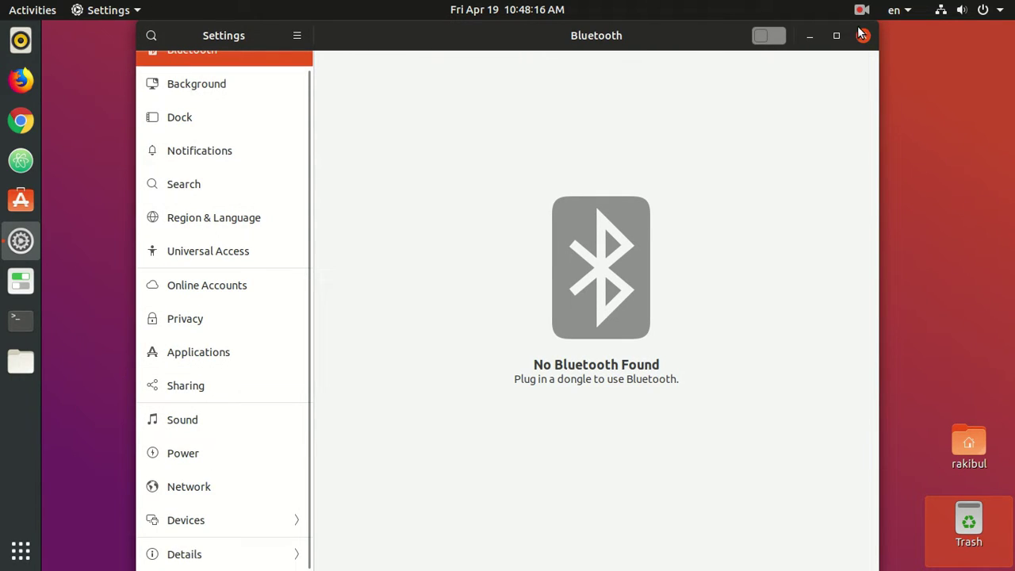
Step: Search the settings for "about", view the About page it leads to, and close the settings
{"action": "left_click", "coordinate": [151, 35]}
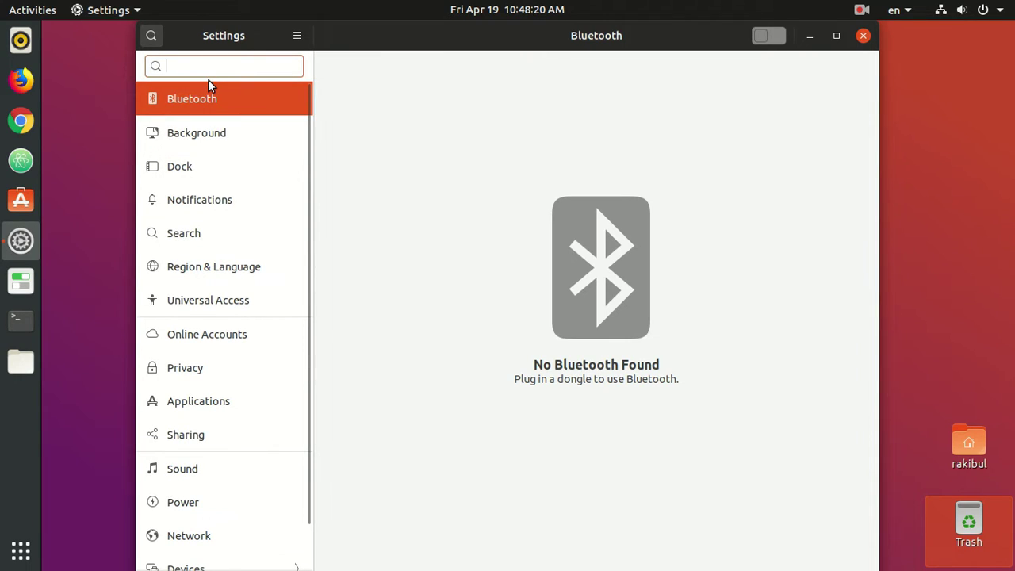
{"action": "type", "text": "about"}
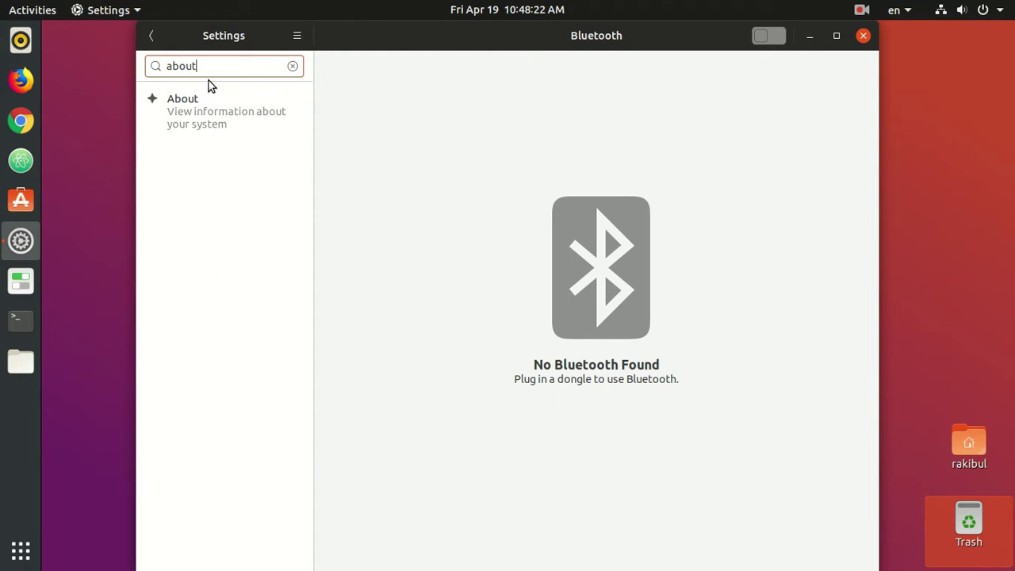
{"action": "key", "text": "Return"}
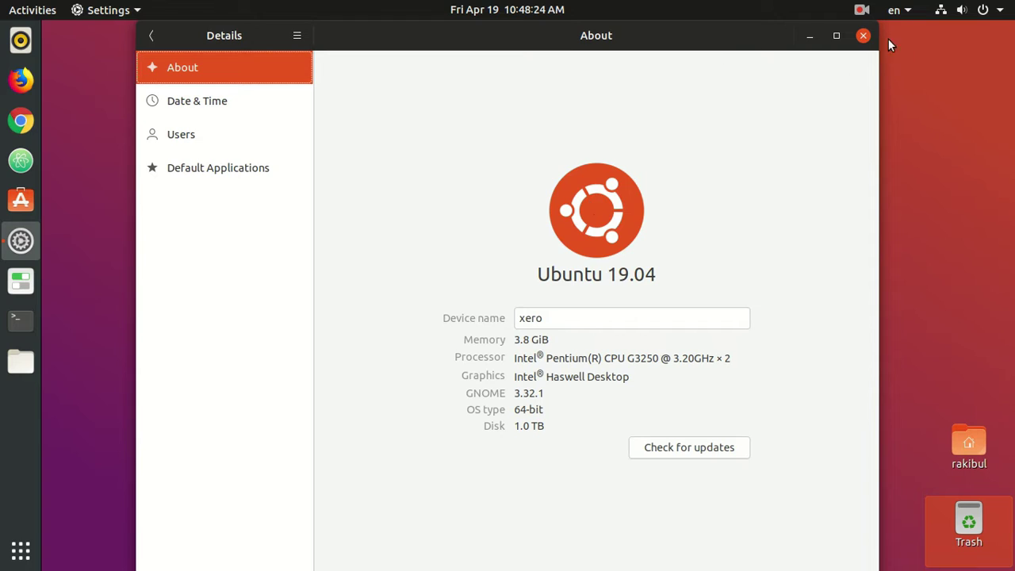
{"action": "left_click", "coordinate": [863, 36]}
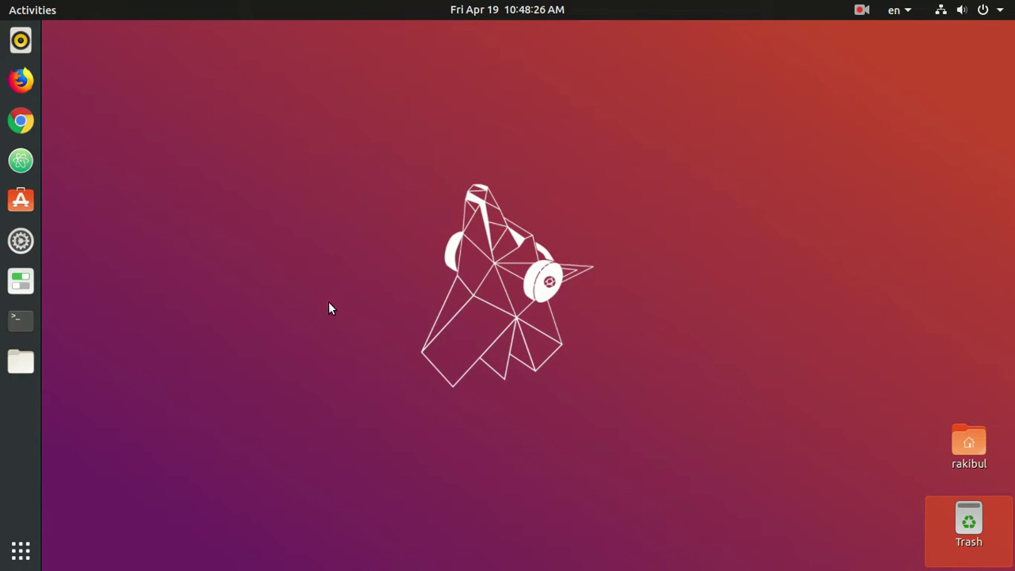
Step: Open the file manager, reposition its window, and examine the Starred location with its options menu and view toggle
{"action": "left_click", "coordinate": [21, 361]}
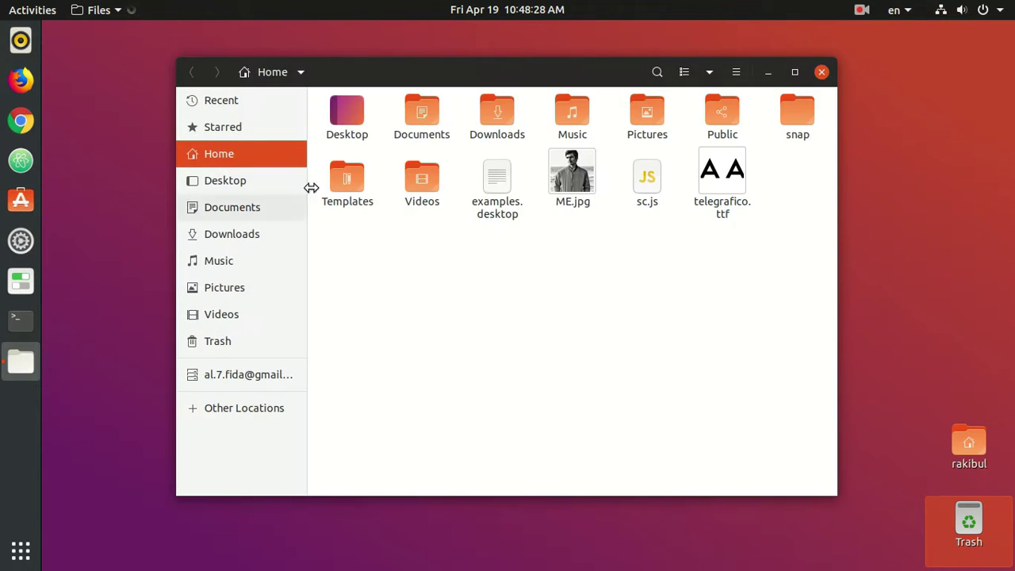
{"action": "left_click_drag", "start_coordinate": [374, 80], "coordinate": [408, 91]}
{"action": "left_click", "coordinate": [261, 141]}
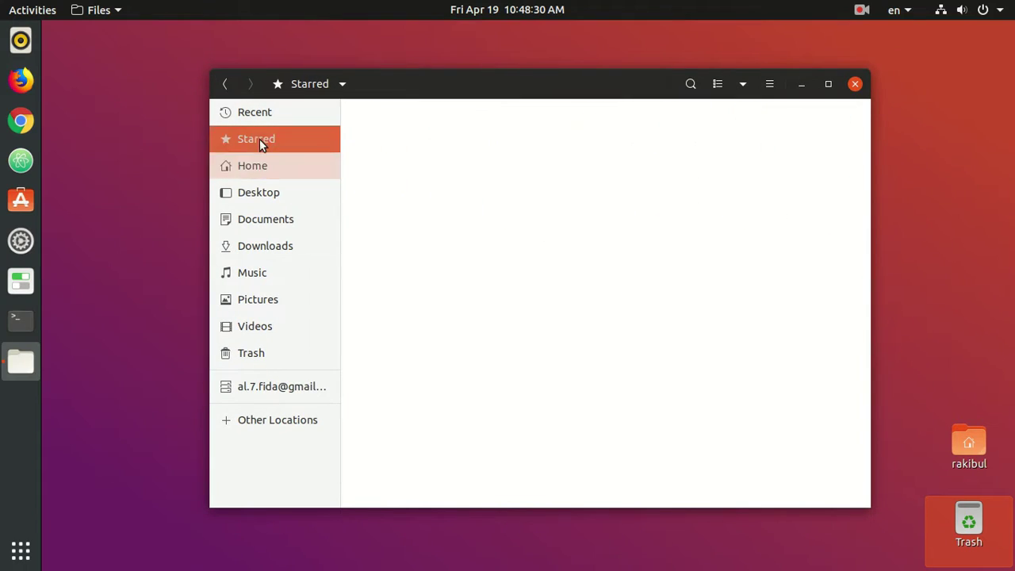
{"action": "left_click", "coordinate": [770, 85]}
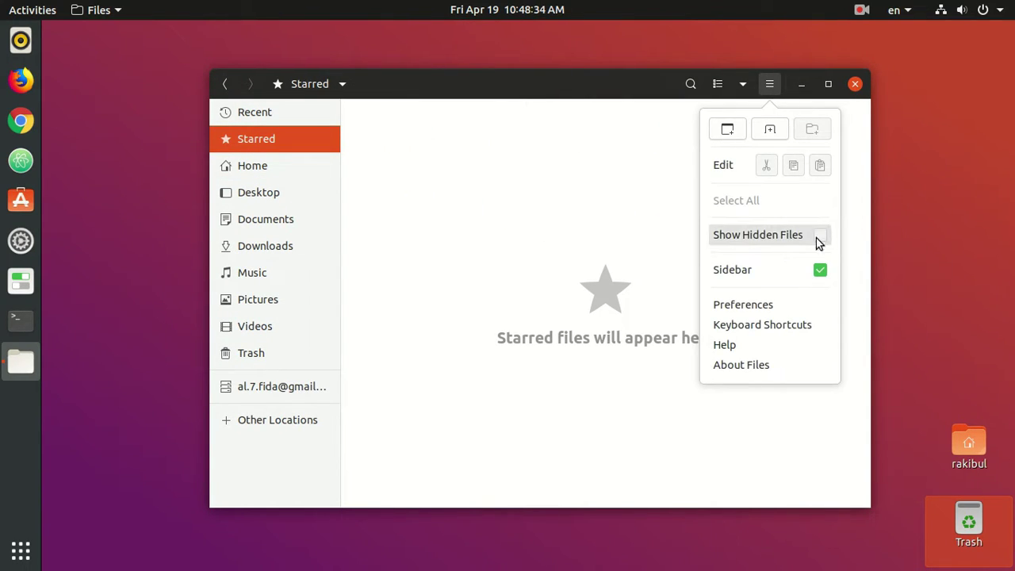
{"action": "left_click", "coordinate": [608, 209]}
{"action": "left_click", "coordinate": [722, 91]}
{"action": "left_click", "coordinate": [722, 92]}
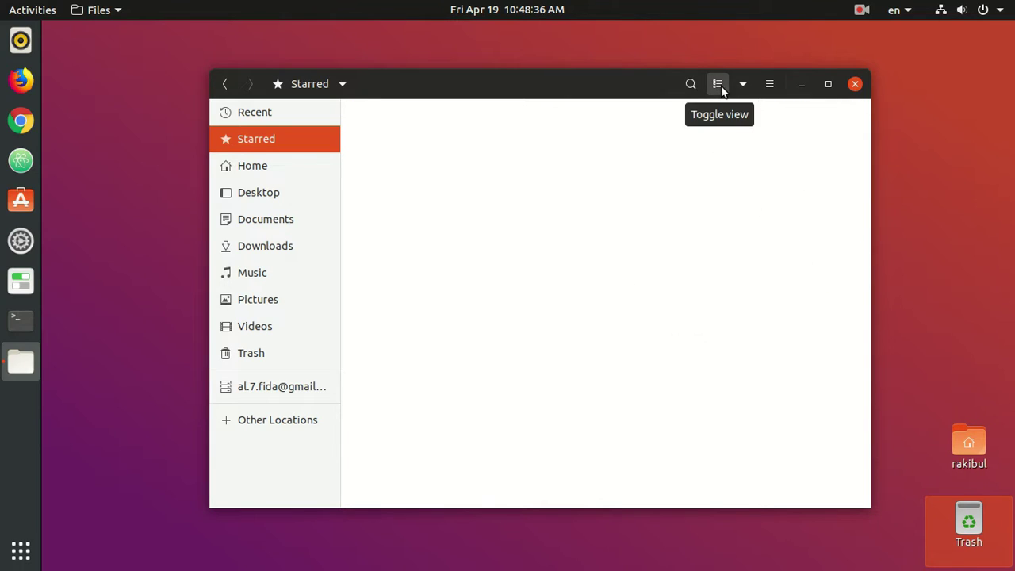
{"action": "left_click", "coordinate": [721, 91]}
Step: Browse the Home, Desktop, Documents and Downloads folders, try the list view on Home, and close the file manager
{"action": "left_click", "coordinate": [279, 170]}
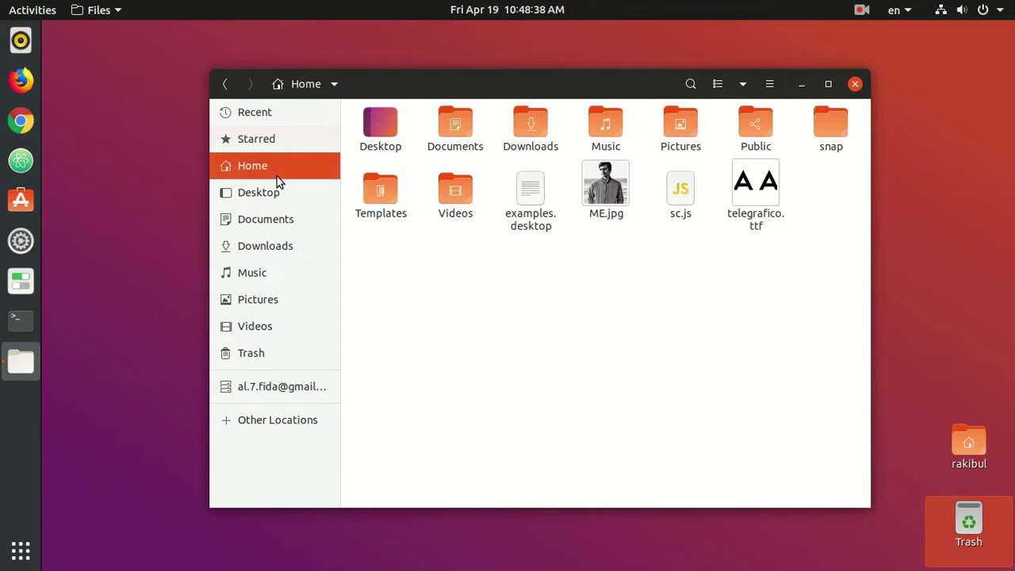
{"action": "left_click", "coordinate": [270, 203]}
{"action": "left_click", "coordinate": [271, 220]}
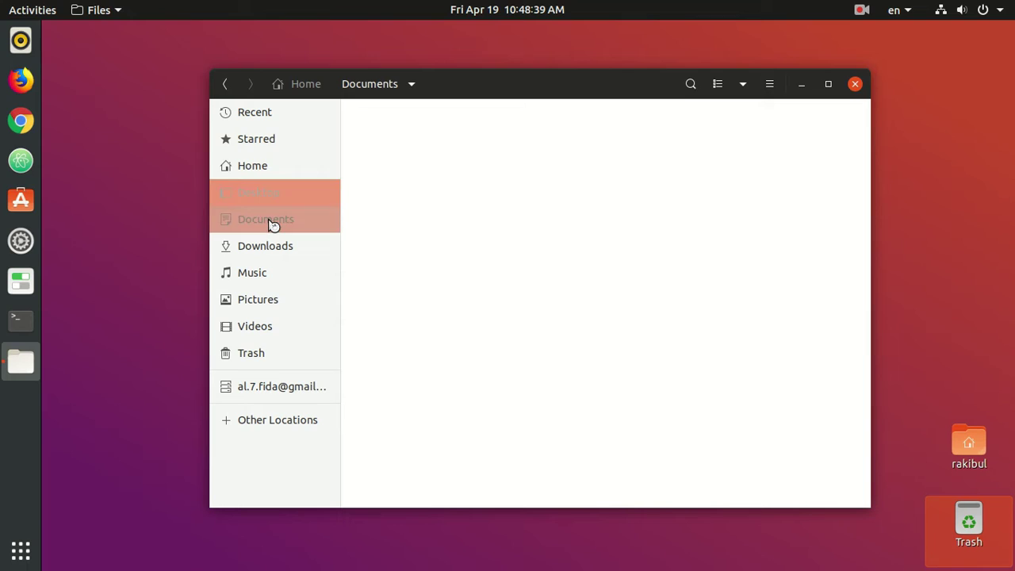
{"action": "left_click", "coordinate": [275, 170]}
{"action": "left_click", "coordinate": [718, 84]}
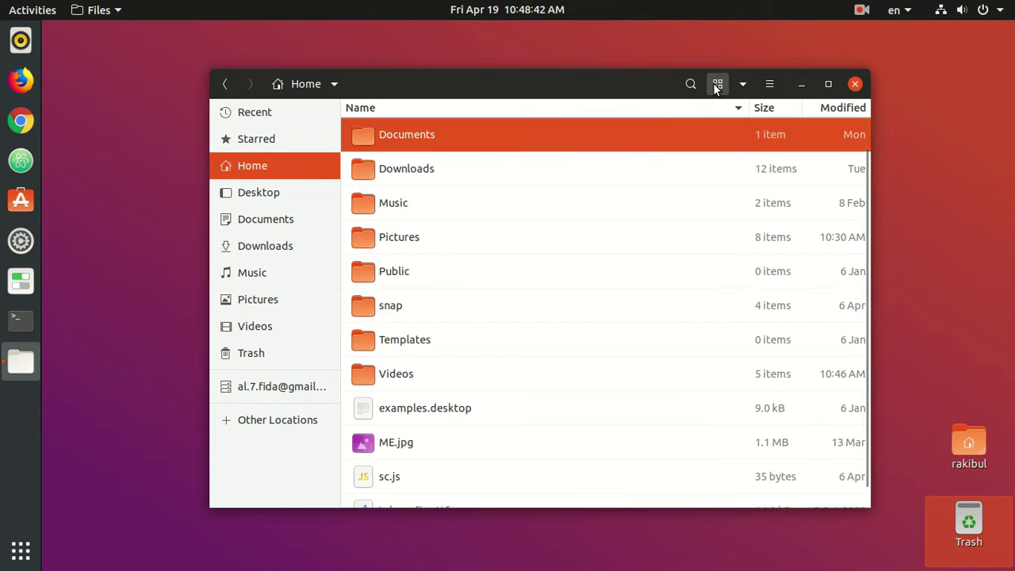
{"action": "left_click", "coordinate": [717, 84]}
{"action": "left_click", "coordinate": [286, 220]}
{"action": "left_click", "coordinate": [284, 246]}
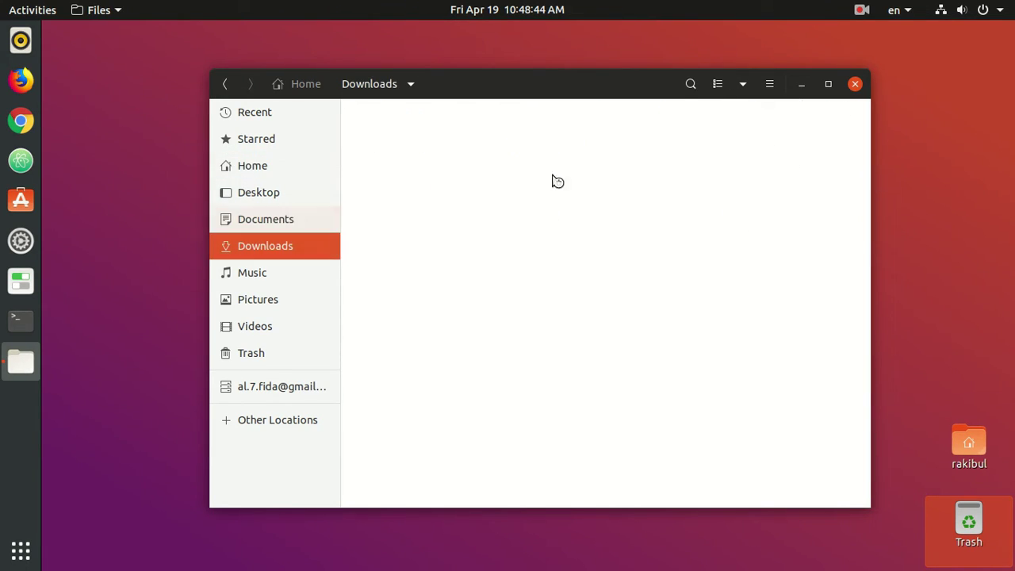
{"action": "left_click", "coordinate": [853, 84]}
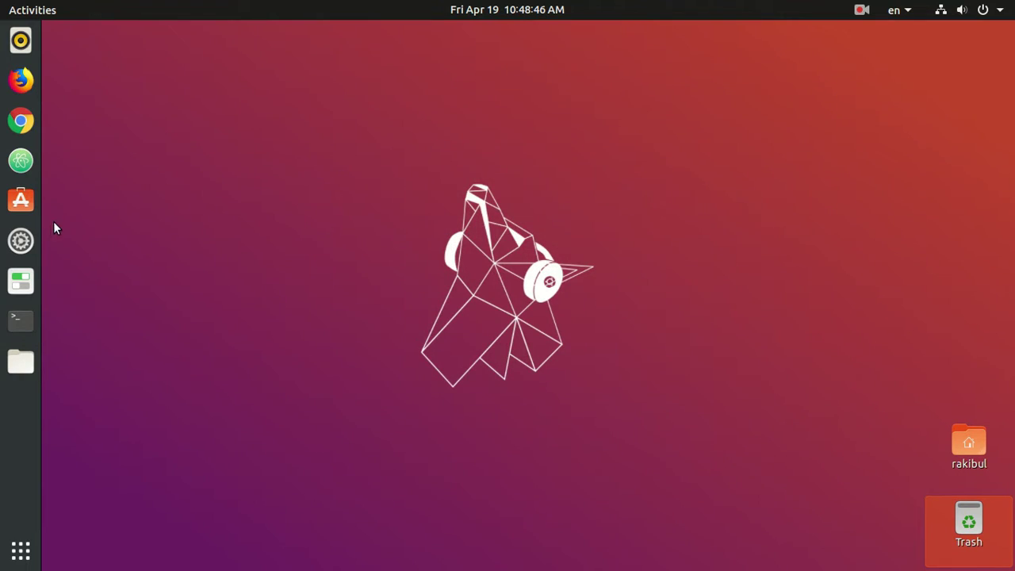
Step: Recheck the About page of the system settings, and switch to Ubuntu Software to browse its catalogue in an unmaximized window
{"action": "left_click", "coordinate": [13, 238]}
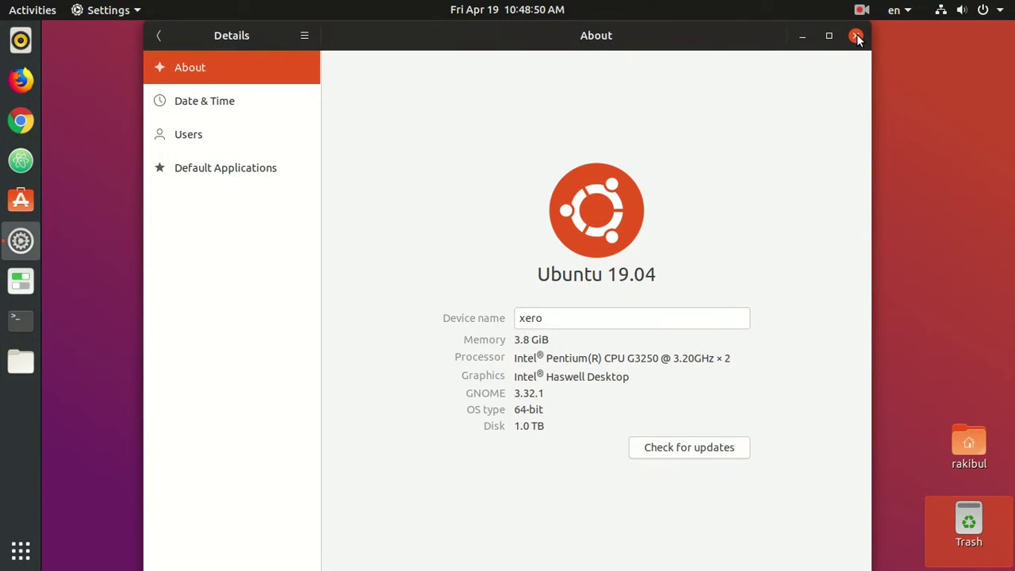
{"action": "left_click", "coordinate": [856, 36]}
{"action": "left_click", "coordinate": [21, 199]}
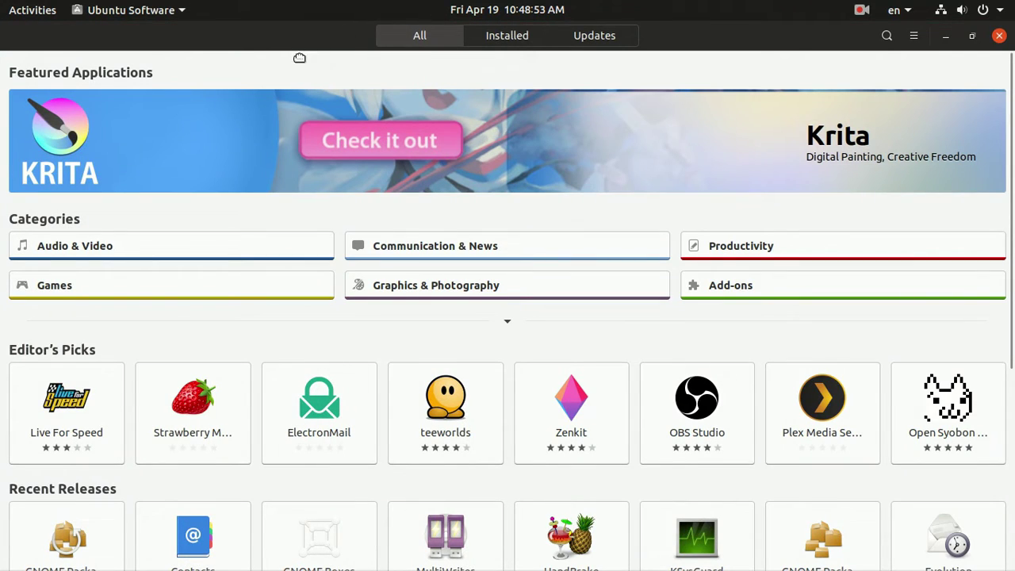
{"action": "double_click", "coordinate": [299, 57]}
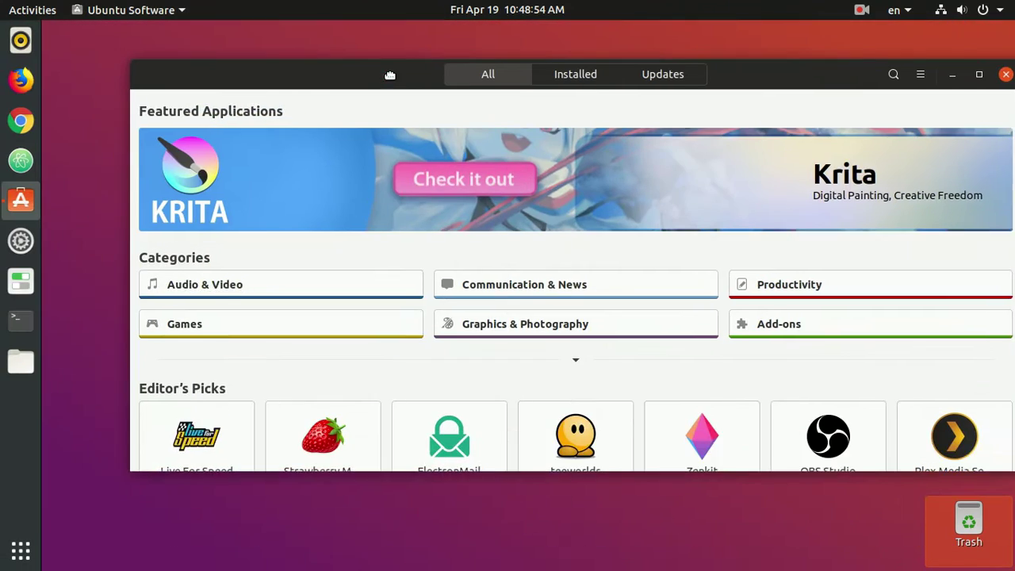
{"action": "scroll", "coordinate": [438, 349], "scroll_direction": "down", "scroll_amount": 5}
{"action": "scroll", "coordinate": [434, 349], "scroll_direction": "down", "scroll_amount": 2}
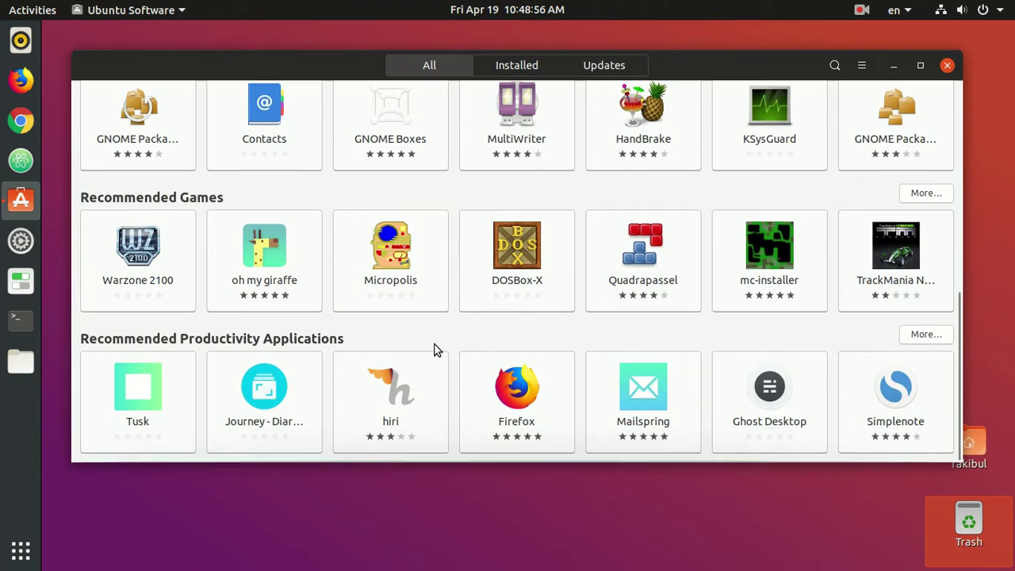
{"action": "scroll", "coordinate": [433, 349], "scroll_direction": "up", "scroll_amount": 8}
{"action": "scroll", "coordinate": [701, 349], "scroll_direction": "down", "scroll_amount": 1}
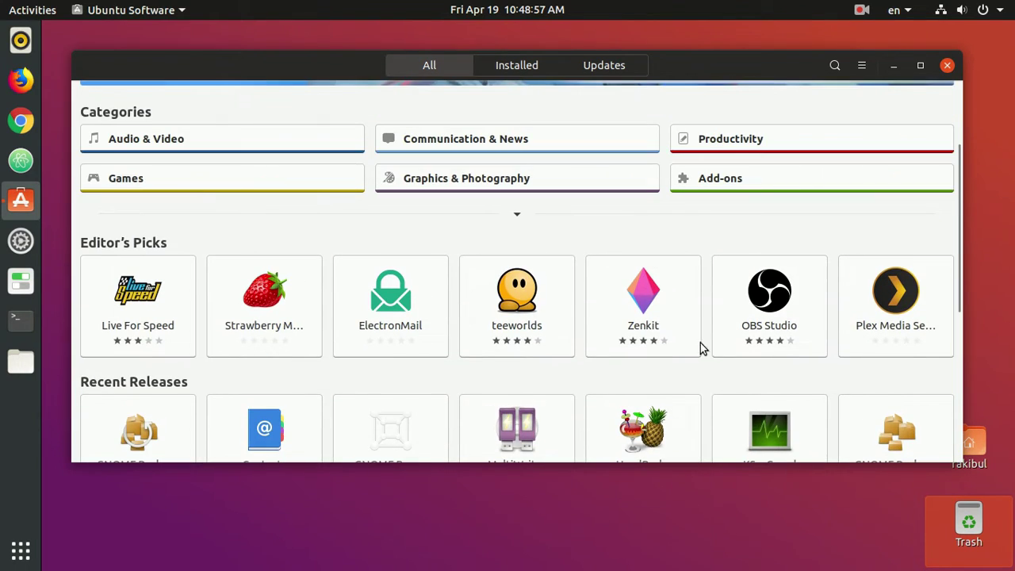
Step: Open the Plex Media Server entry from the Editor's Picks, read its description and details, and close Ubuntu Software
{"action": "left_click", "coordinate": [899, 309]}
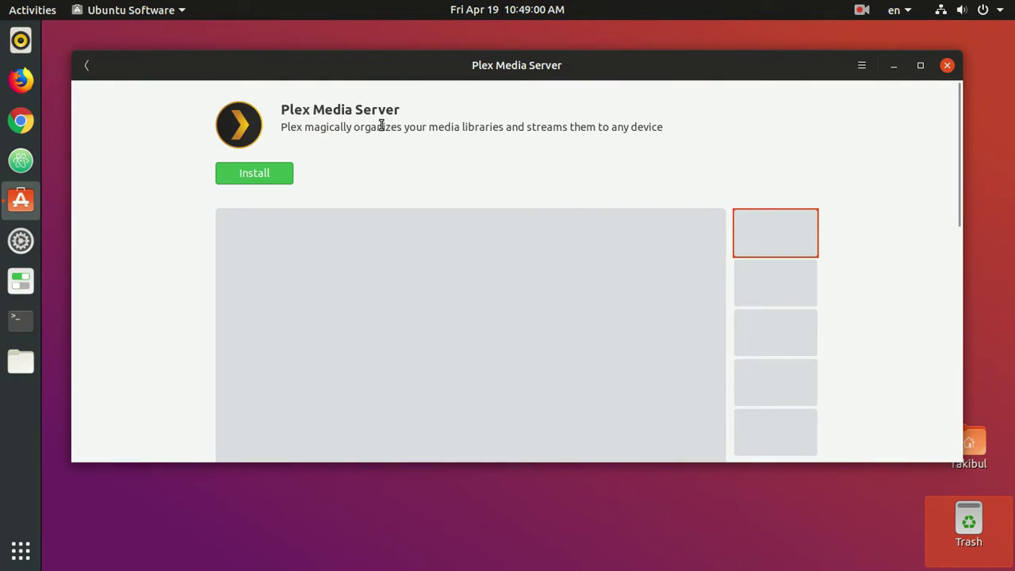
{"action": "left_click_drag", "start_coordinate": [290, 108], "coordinate": [465, 104]}
{"action": "left_click", "coordinate": [468, 104]}
{"action": "scroll", "coordinate": [732, 261], "scroll_direction": "down", "scroll_amount": 10}
{"action": "scroll", "coordinate": [328, 334], "scroll_direction": "up", "scroll_amount": 10}
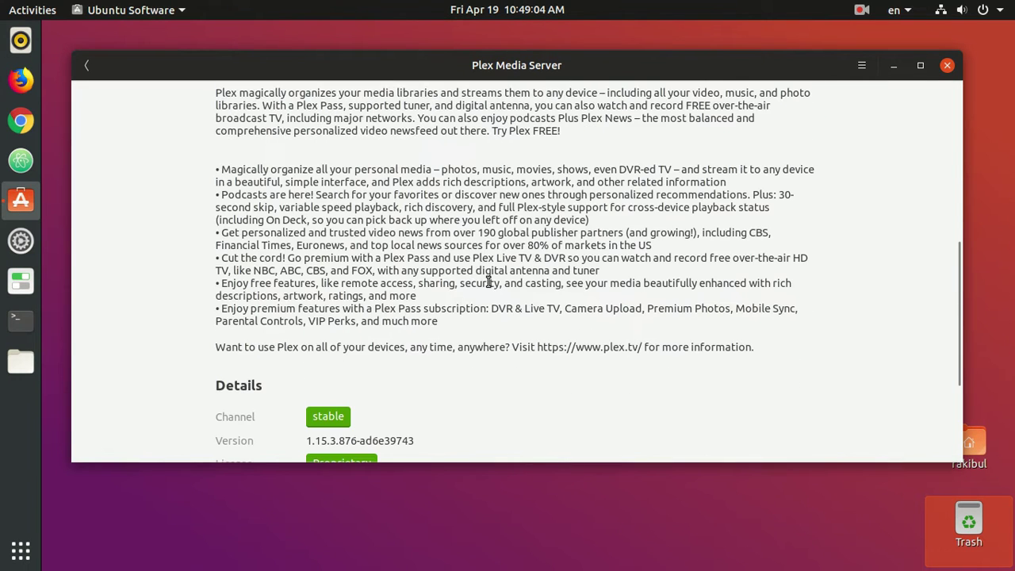
{"action": "left_click", "coordinate": [947, 64]}
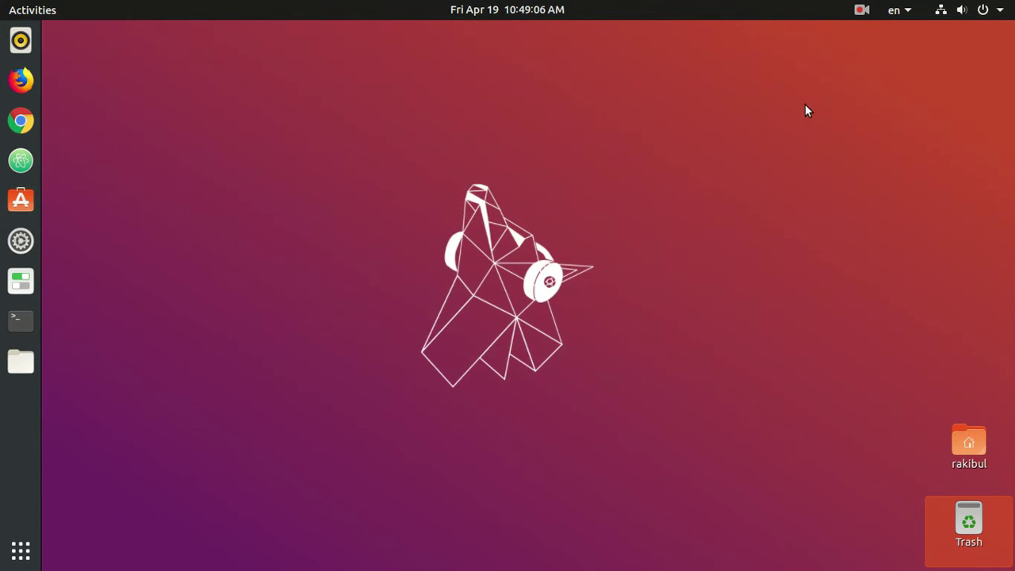
Step: Open Rhythmbox, play the track "Kokhono Balobashoney" from the music library, and close the player window
{"action": "left_click", "coordinate": [21, 39]}
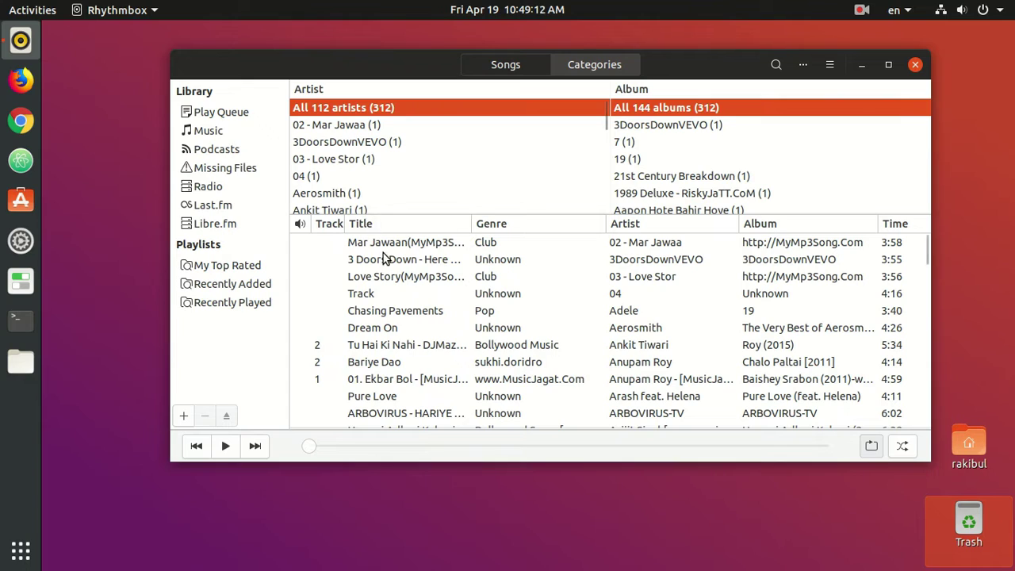
{"action": "left_click", "coordinate": [380, 245]}
{"action": "scroll", "coordinate": [396, 301], "scroll_direction": "down", "scroll_amount": 3}
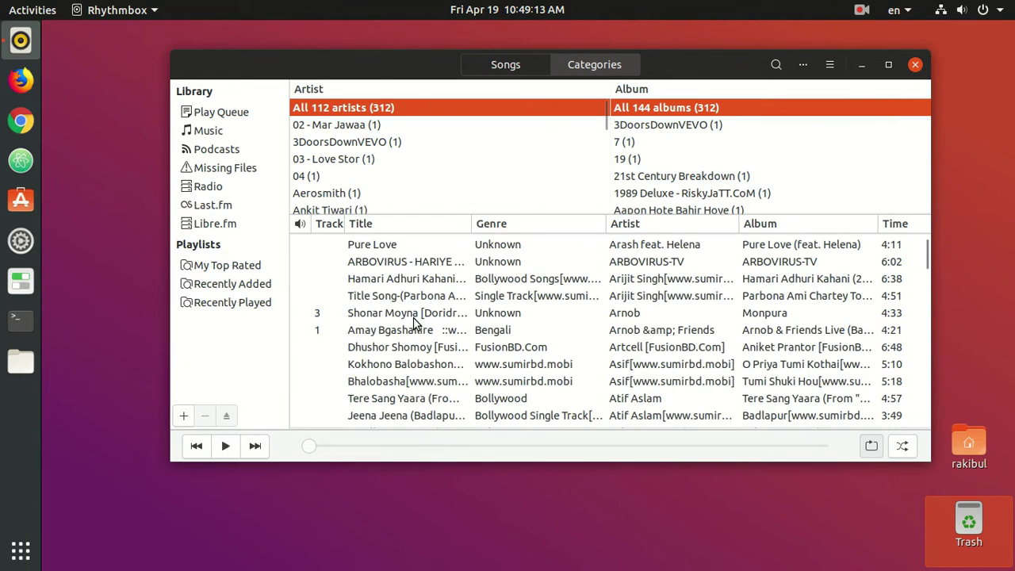
{"action": "double_click", "coordinate": [397, 366]}
{"action": "mouse_move", "coordinate": [295, 450]}
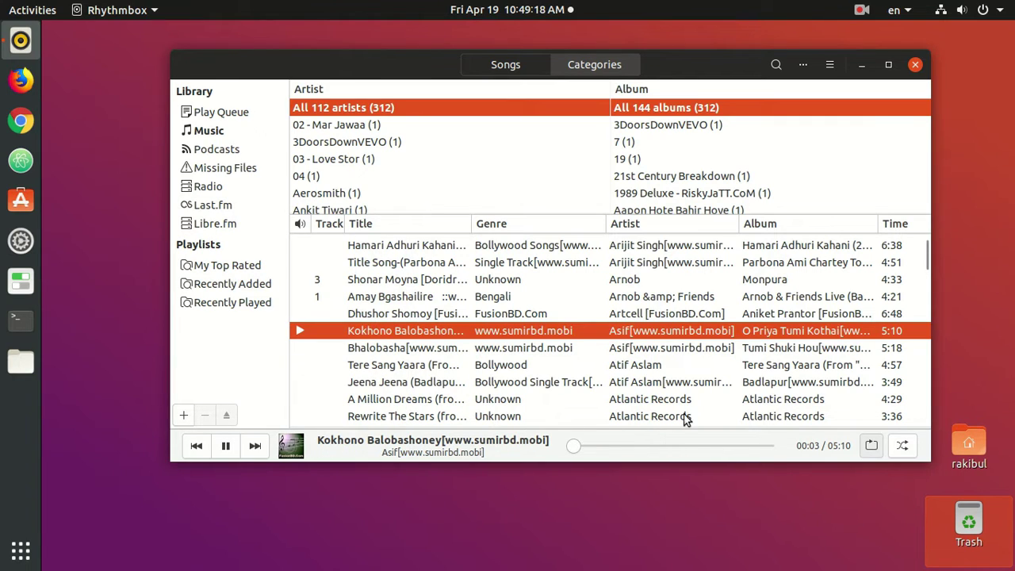
{"action": "left_click", "coordinate": [914, 65]}
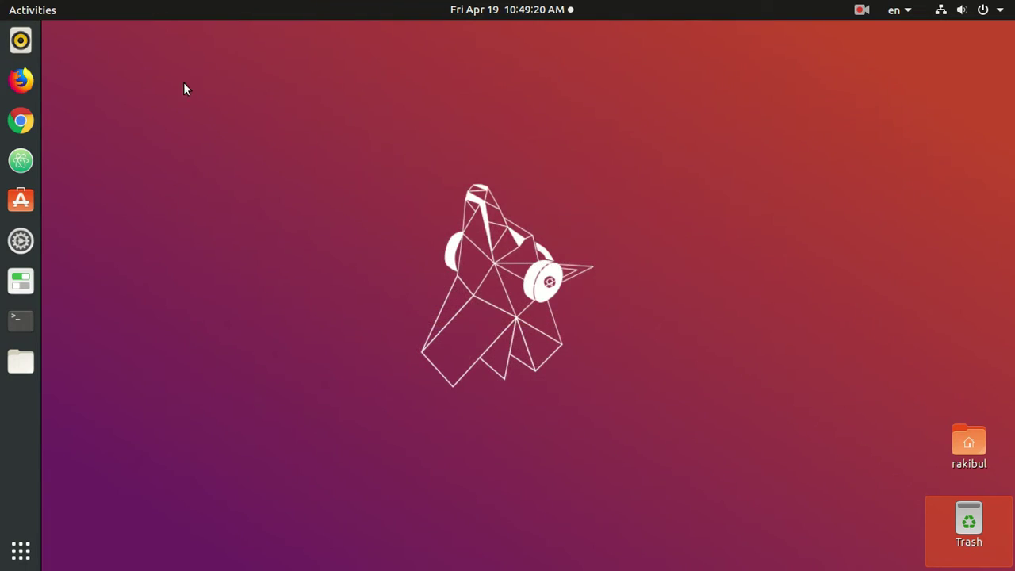
Step: Pause the track still playing in the background from the notification area, and clear all notifications
{"action": "left_click", "coordinate": [482, 11]}
{"action": "left_click", "coordinate": [484, 76]}
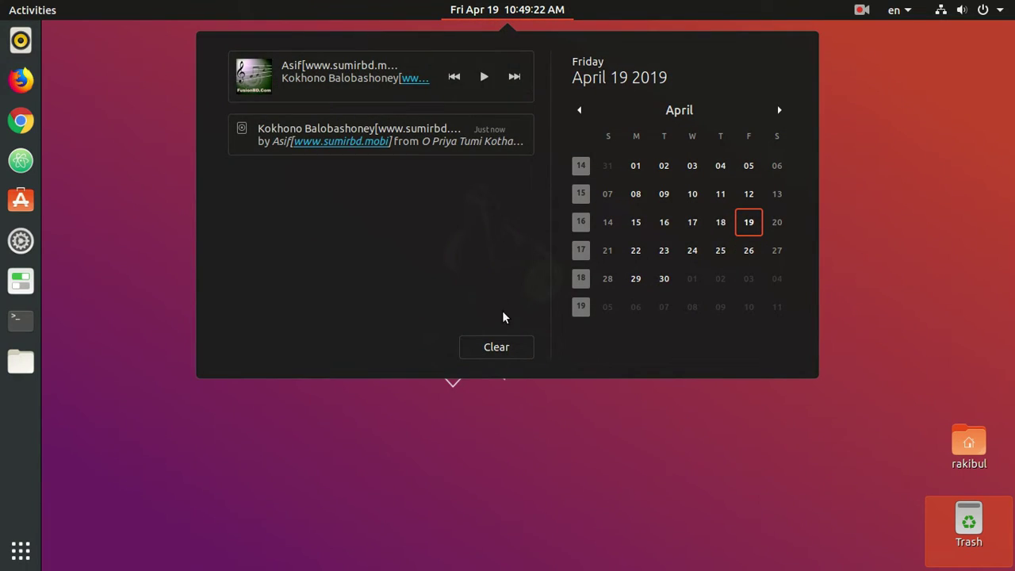
{"action": "left_click", "coordinate": [496, 347]}
{"action": "left_click", "coordinate": [225, 428]}
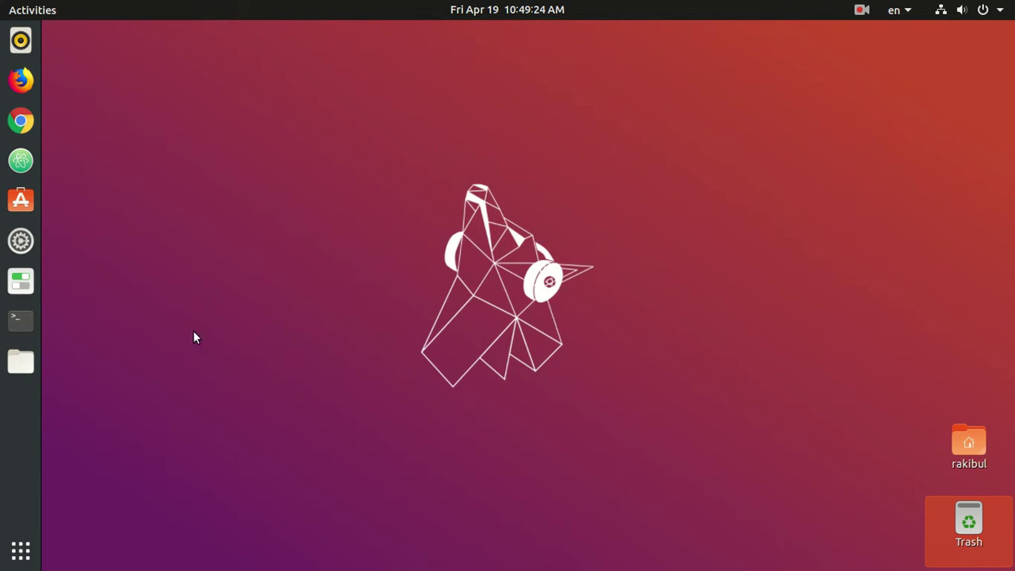
Step: Open the Terminal, look at the search options in its Find dialog, and close the dialog
{"action": "left_click", "coordinate": [17, 323]}
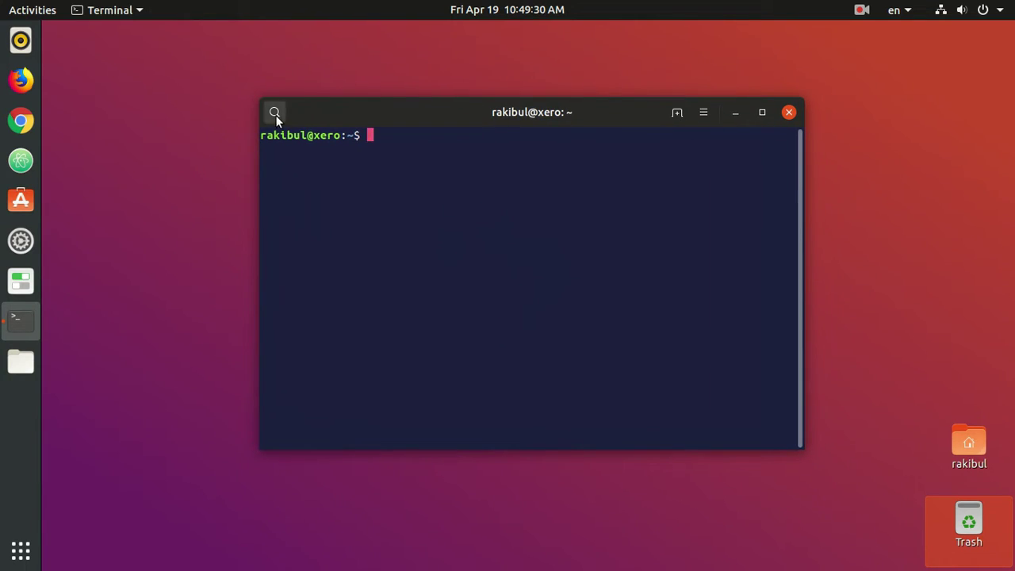
{"action": "left_click", "coordinate": [275, 115]}
{"action": "left_click_drag", "start_coordinate": [141, 36], "coordinate": [381, 80]}
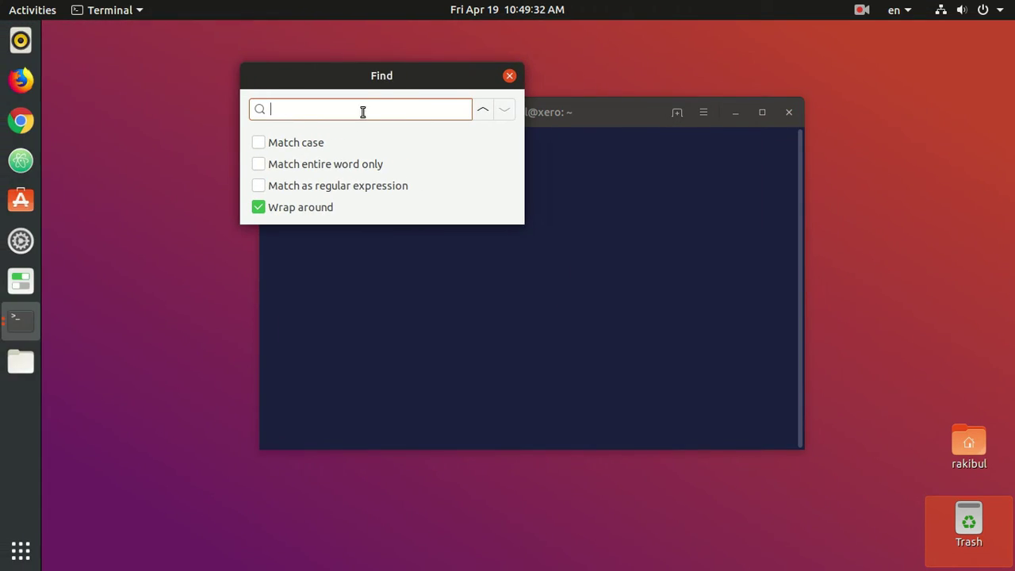
{"action": "left_click", "coordinate": [509, 77]}
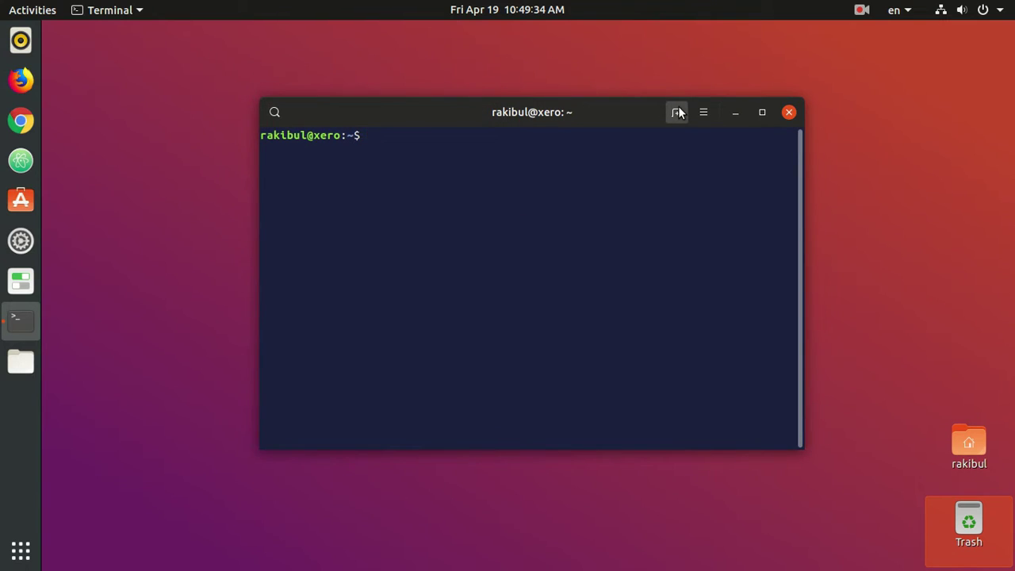
Step: Open a second terminal tab and return to the first one
{"action": "left_click", "coordinate": [678, 112]}
{"action": "left_click", "coordinate": [444, 140]}
{"action": "left_click", "coordinate": [573, 146]}
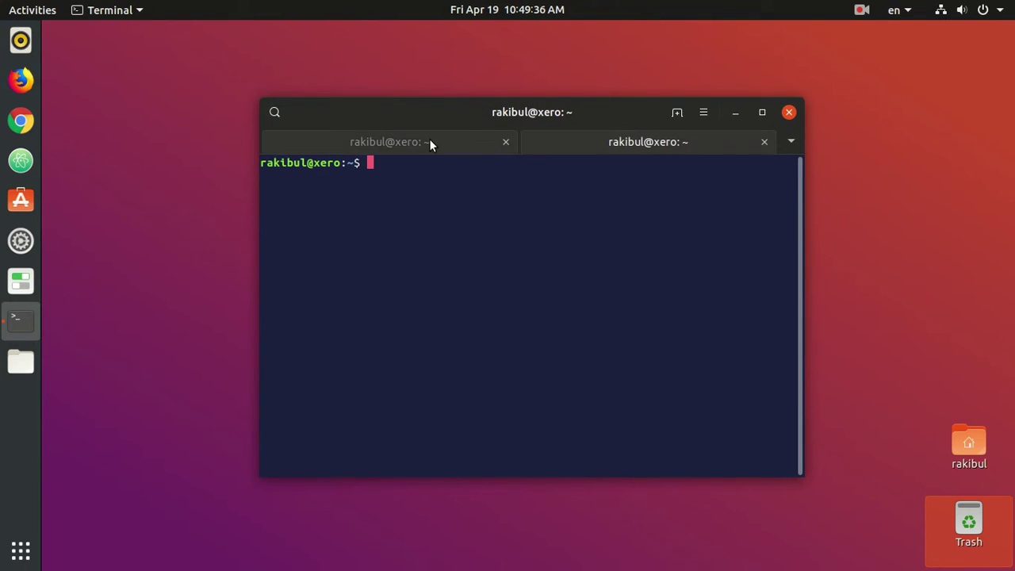
{"action": "left_click", "coordinate": [430, 139]}
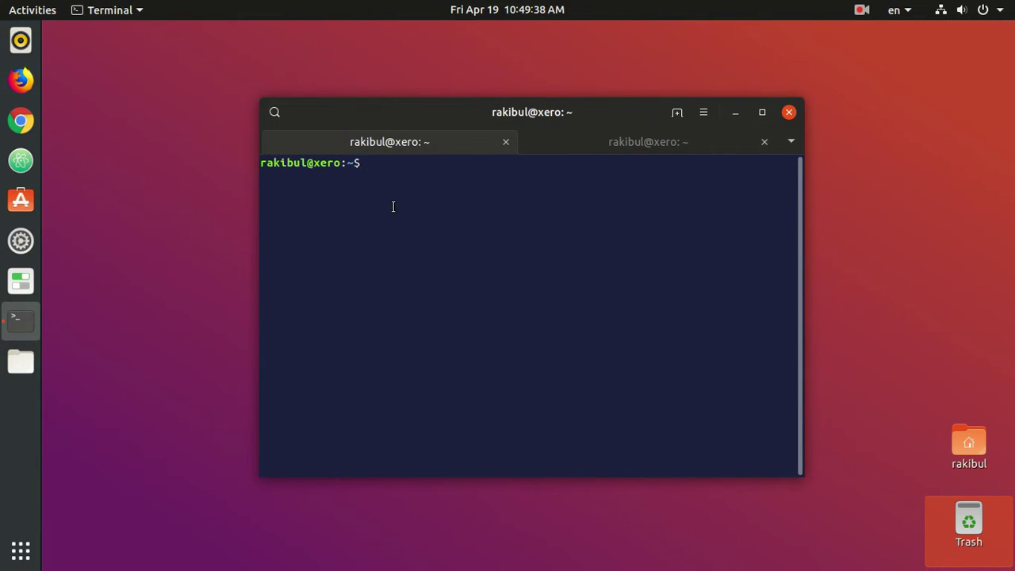
Step: Run neofetch in the first terminal tab and highlight the operating system and theme details in its output
{"action": "type", "text": "neofetch"}
{"action": "key", "text": "Return"}
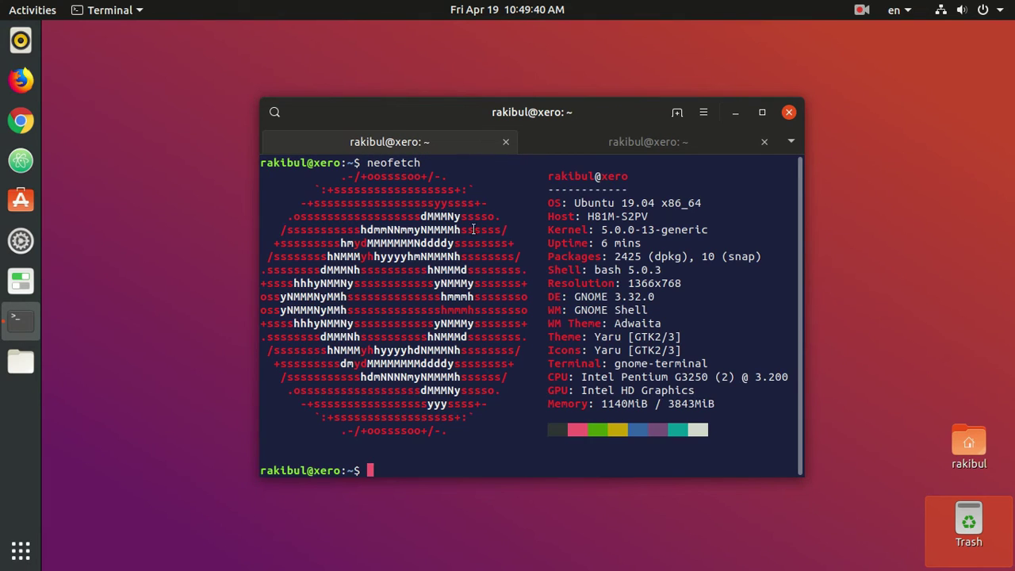
{"action": "left_click_drag", "start_coordinate": [574, 203], "coordinate": [583, 269]}
{"action": "left_click", "coordinate": [663, 337]}
{"action": "left_click_drag", "start_coordinate": [596, 333], "coordinate": [793, 336]}
{"action": "left_click", "coordinate": [648, 364]}
Step: Run uname -a in the second terminal tab and highlight the kernel version number in the output
{"action": "left_click", "coordinate": [611, 143]}
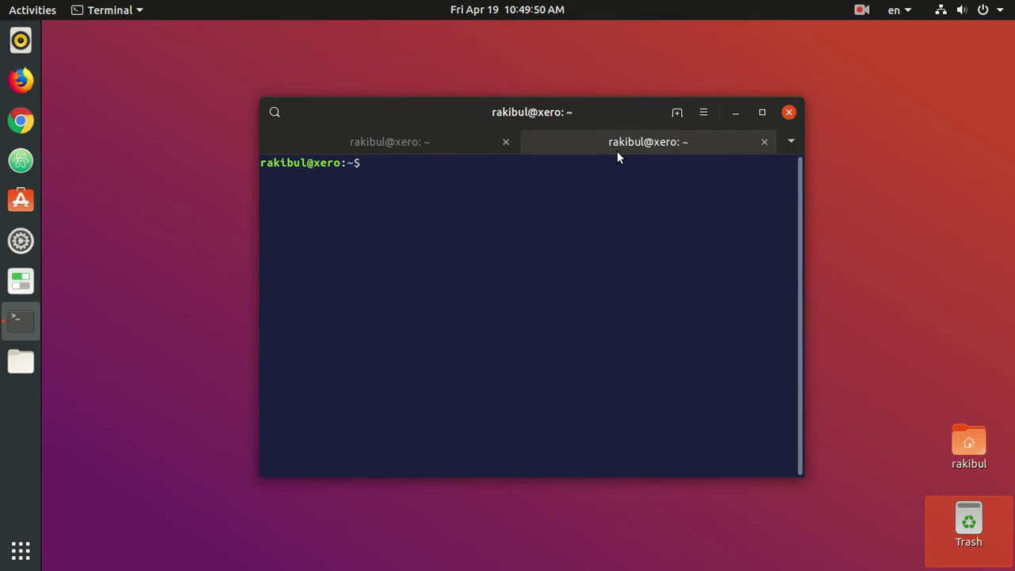
{"action": "key", "text": "Up"}
{"action": "key", "text": "Up"}
{"action": "key", "text": "Return"}
{"action": "left_click_drag", "start_coordinate": [334, 178], "coordinate": [373, 179]}
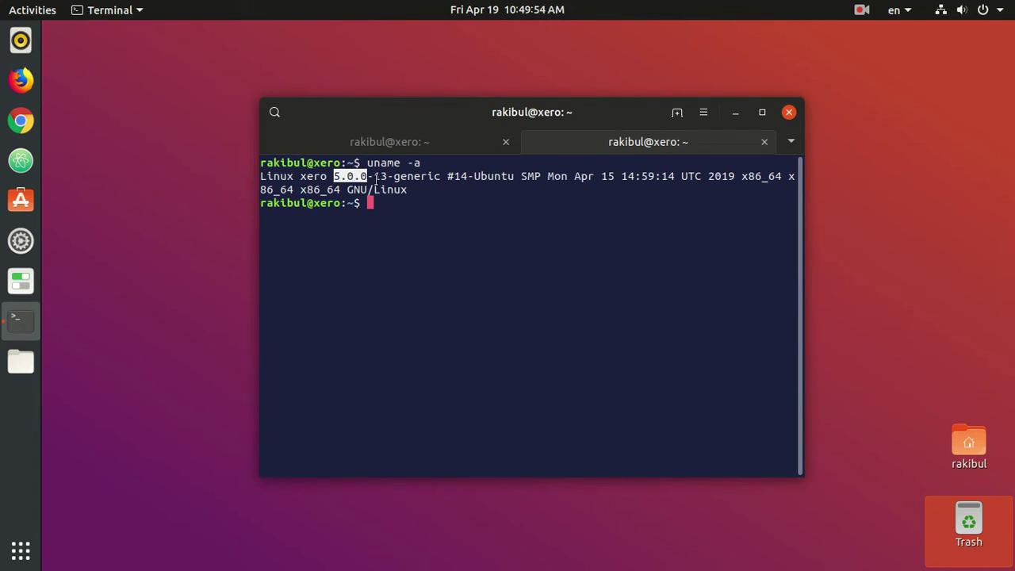
Step: Switch between the two terminal tabs to compare them, and close the second tab and the Terminal window
{"action": "left_click", "coordinate": [431, 144]}
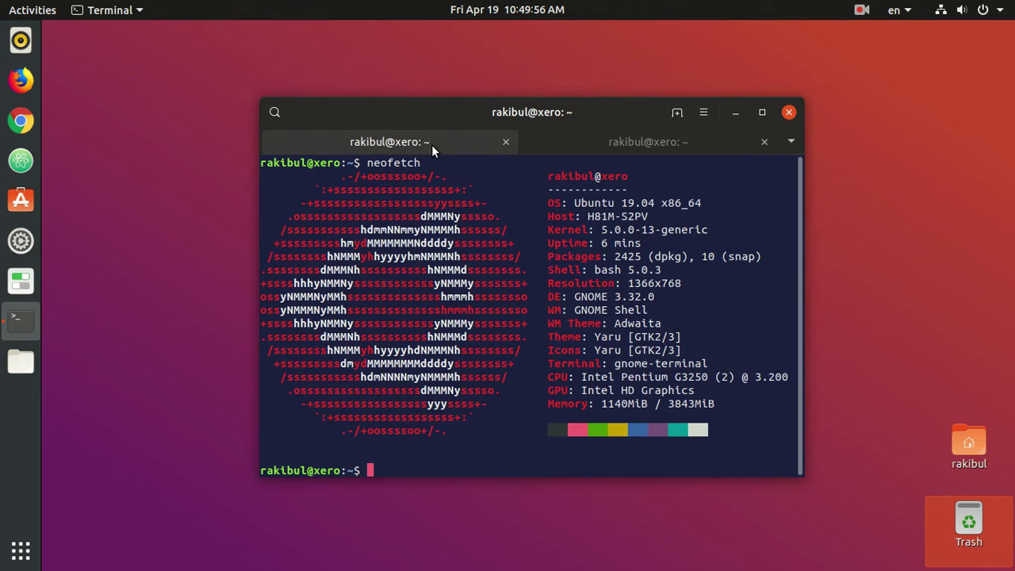
{"action": "left_click", "coordinate": [597, 142]}
{"action": "left_click", "coordinate": [461, 148]}
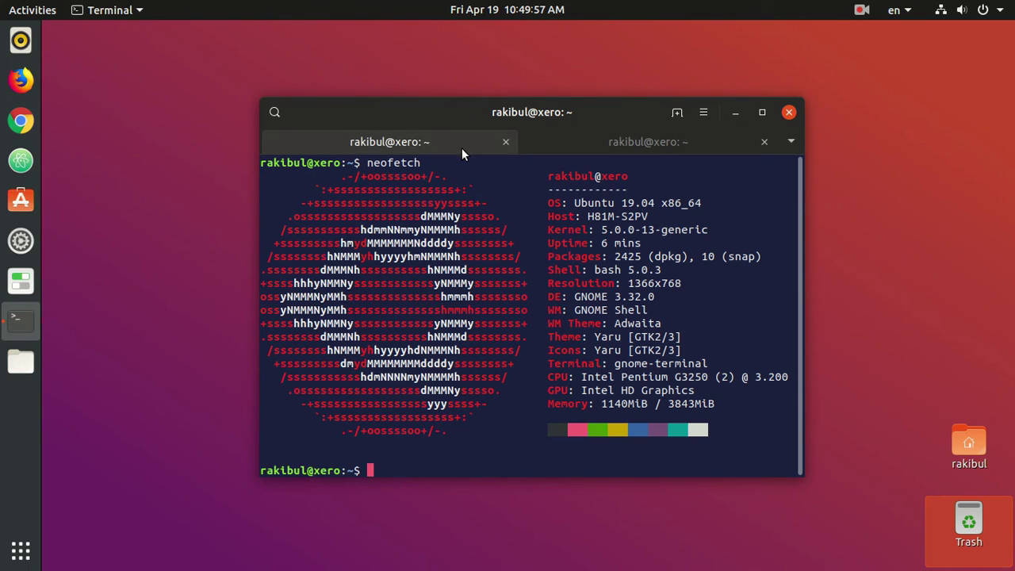
{"action": "left_click", "coordinate": [765, 142]}
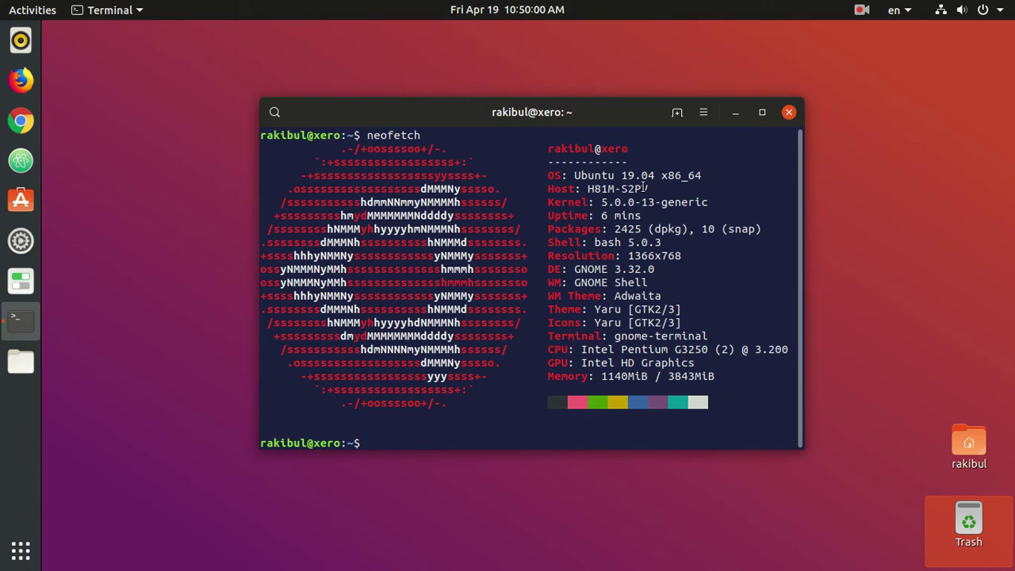
{"action": "left_click_drag", "start_coordinate": [561, 111], "coordinate": [398, 206]}
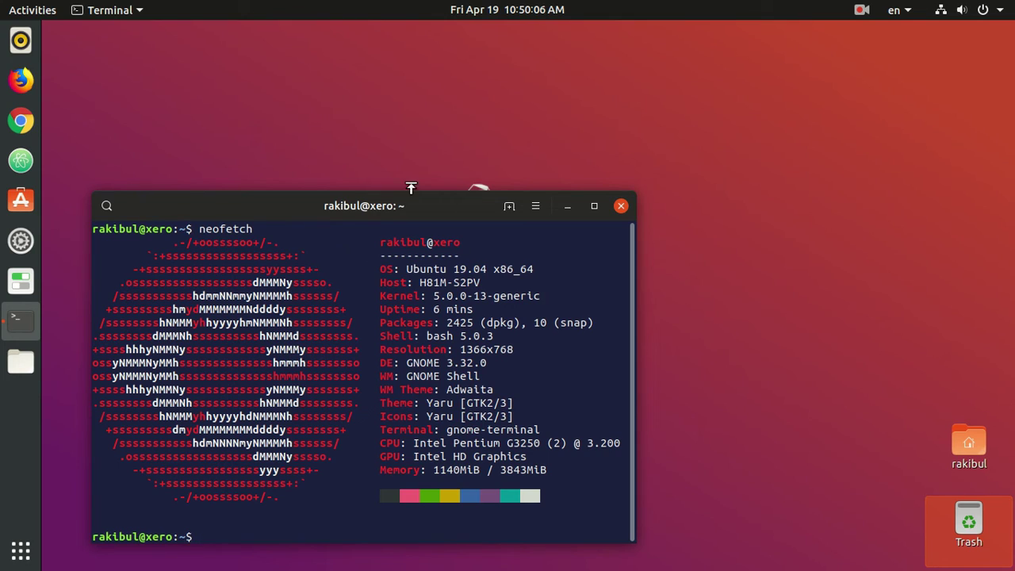
{"action": "left_click", "coordinate": [620, 206]}
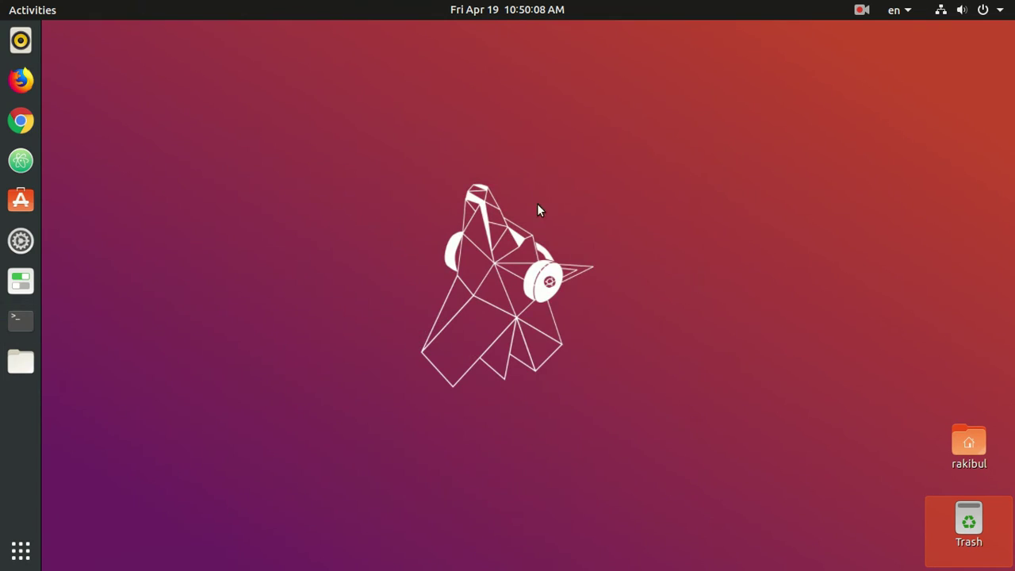